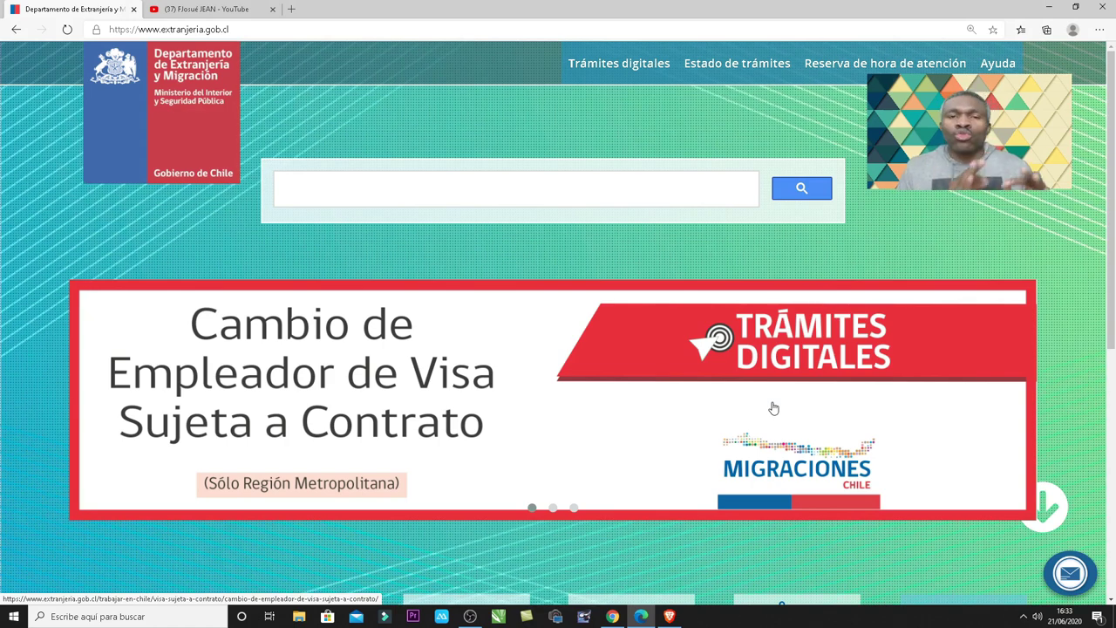
- Switch to the YouTube channel page, subscribe to the channel and set its notifications to Todas
key(ctrl+Tab)
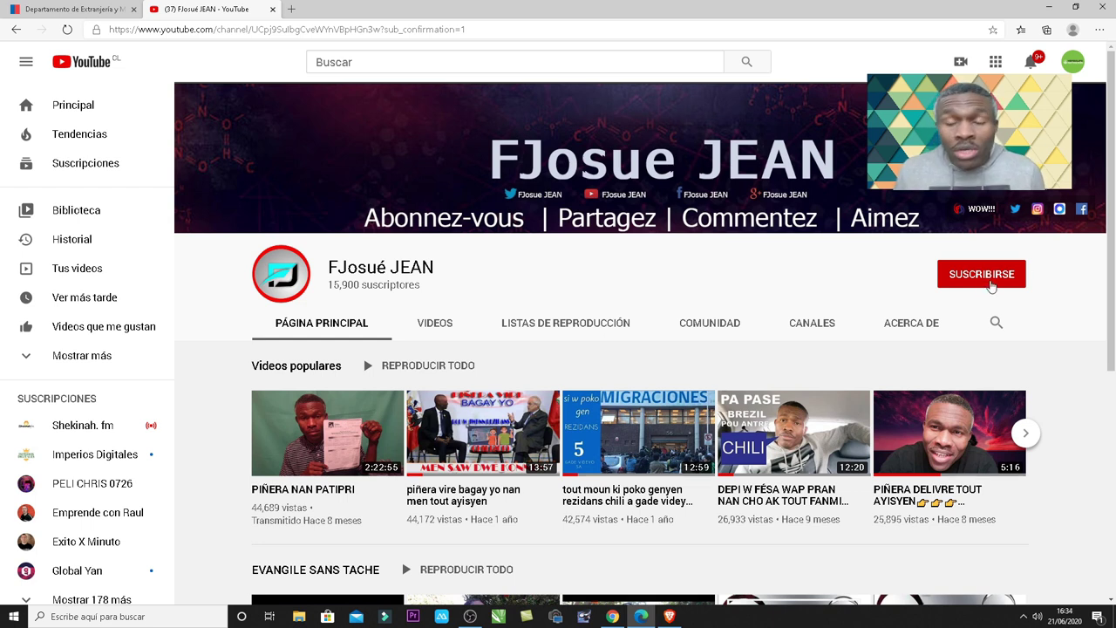
click(990, 285)
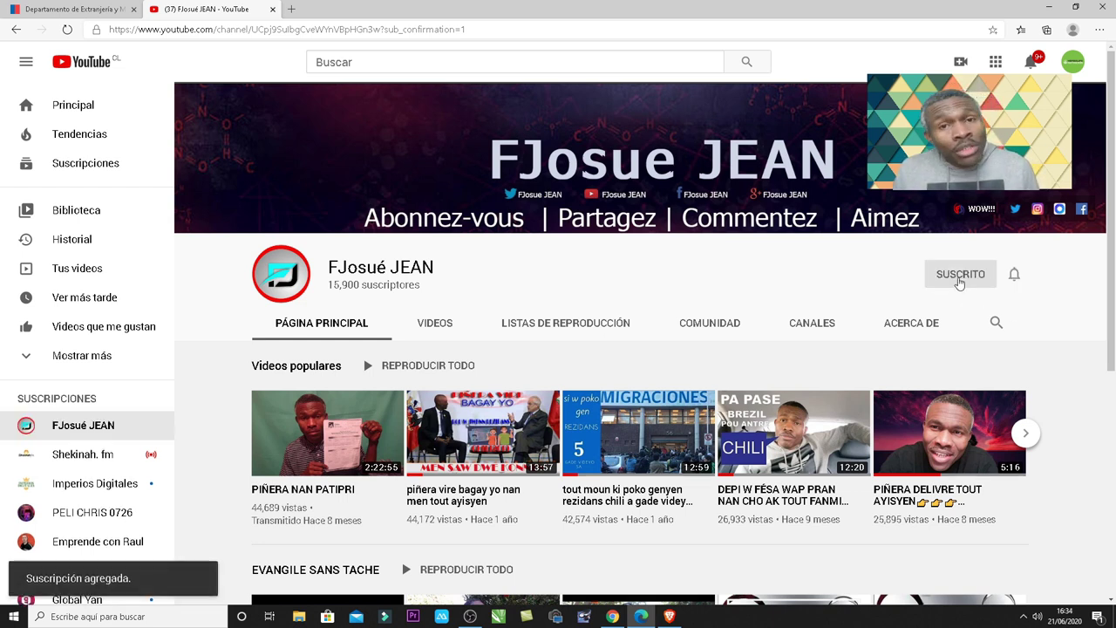
click(1013, 273)
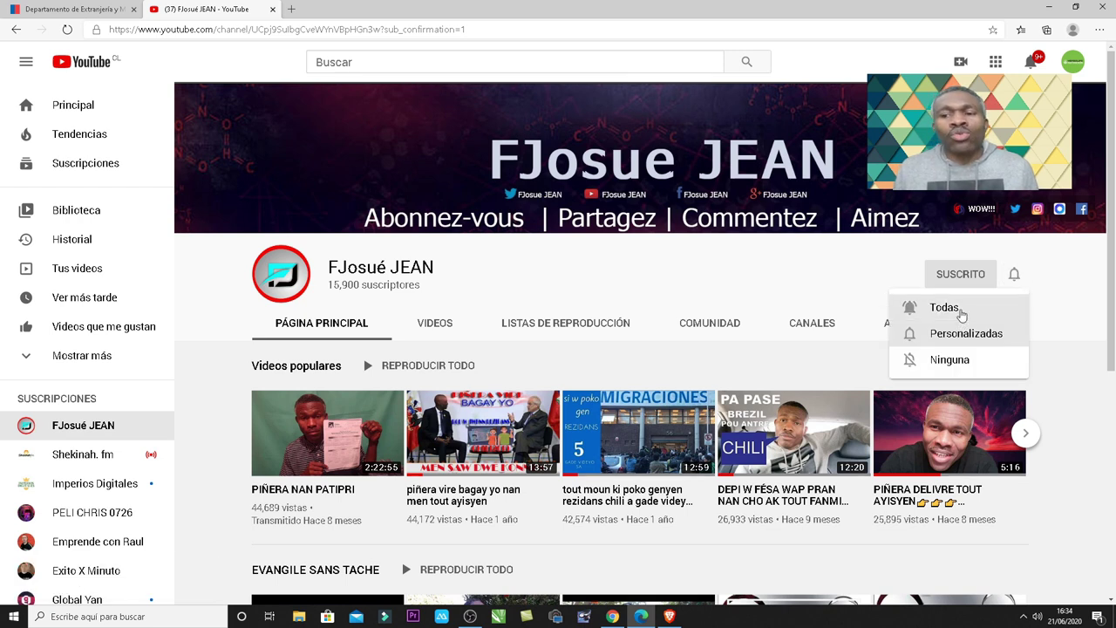
click(959, 314)
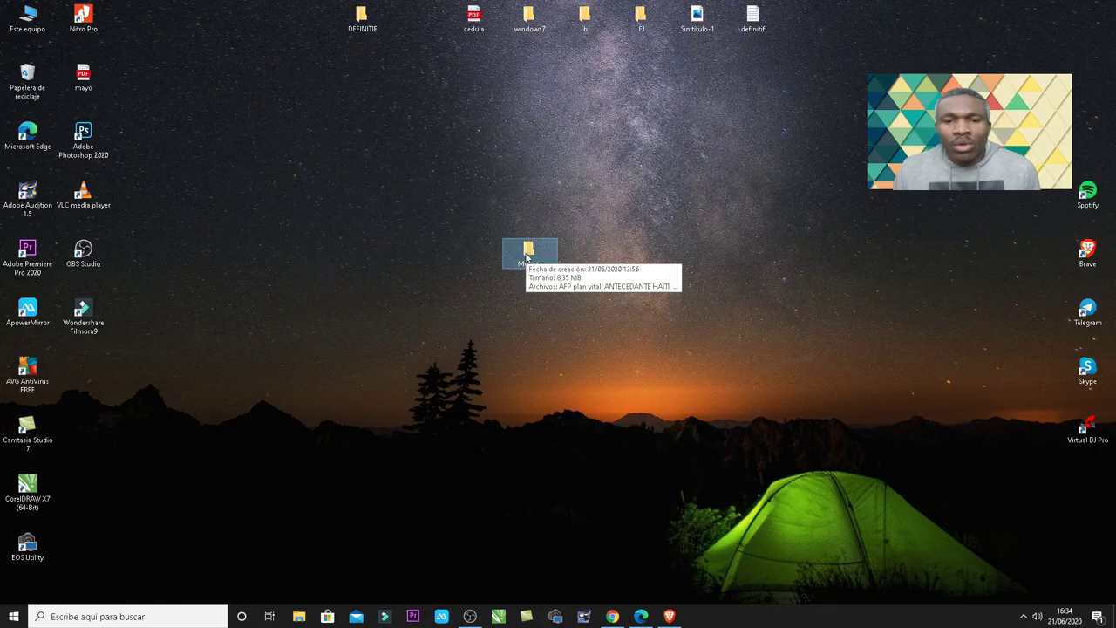
- Open the applicant's document folder on the desktop and review the files prepared for the application
double_click(527, 255)
drag(239, 277, 103, 78)
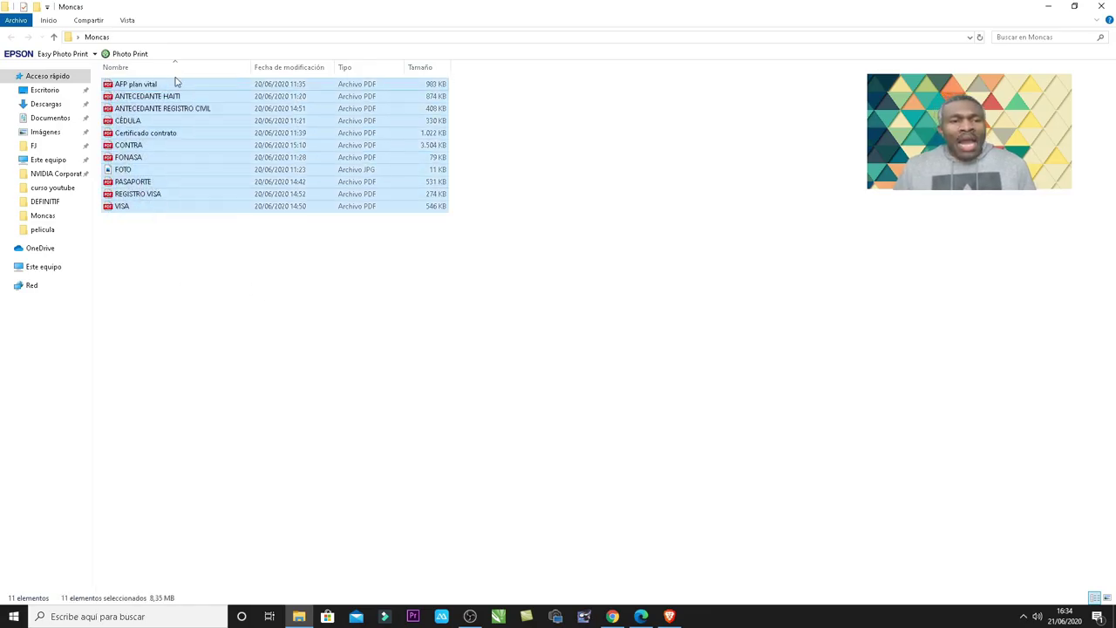
click(150, 233)
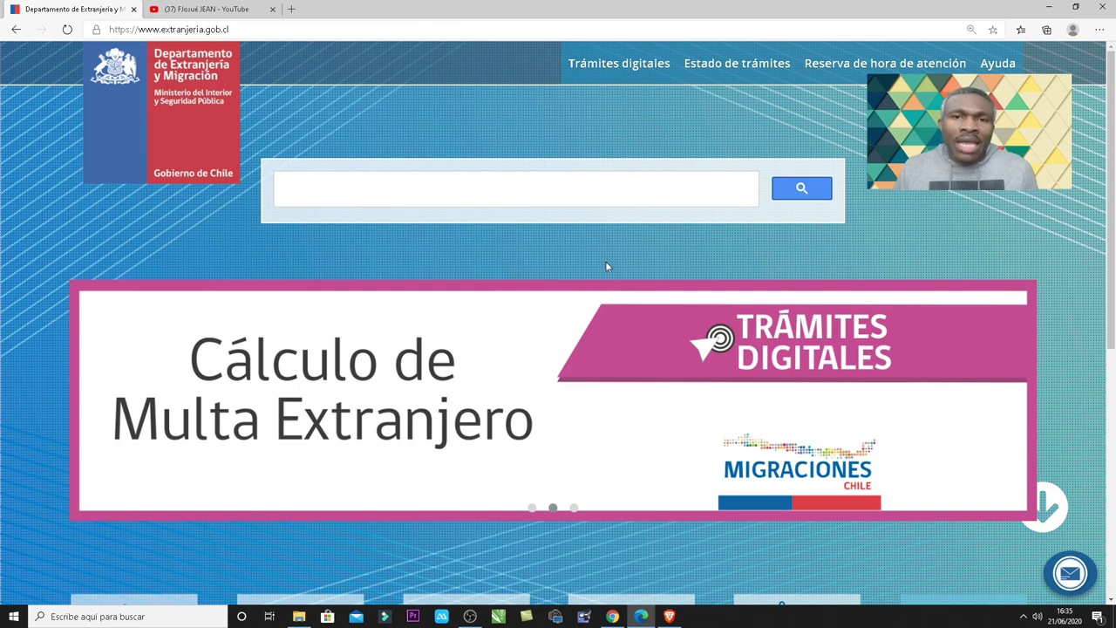
- Open the Trámites digitales portal from the extranjeria.gob.cl site and start the Solicitud de Permanencia Definitiva
click(636, 66)
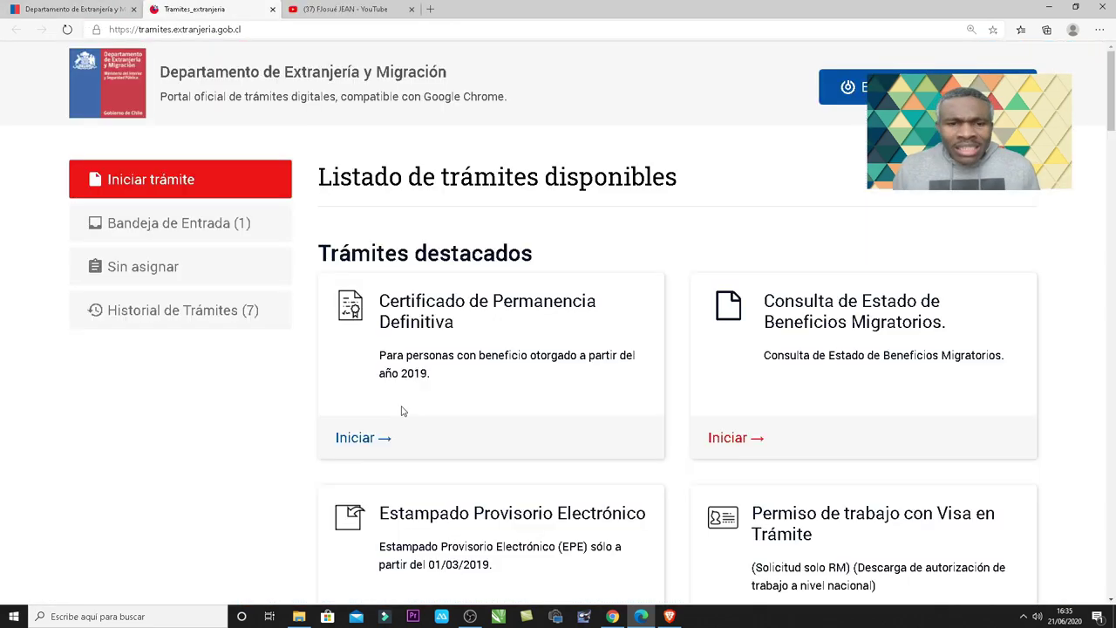
drag(318, 176, 678, 178)
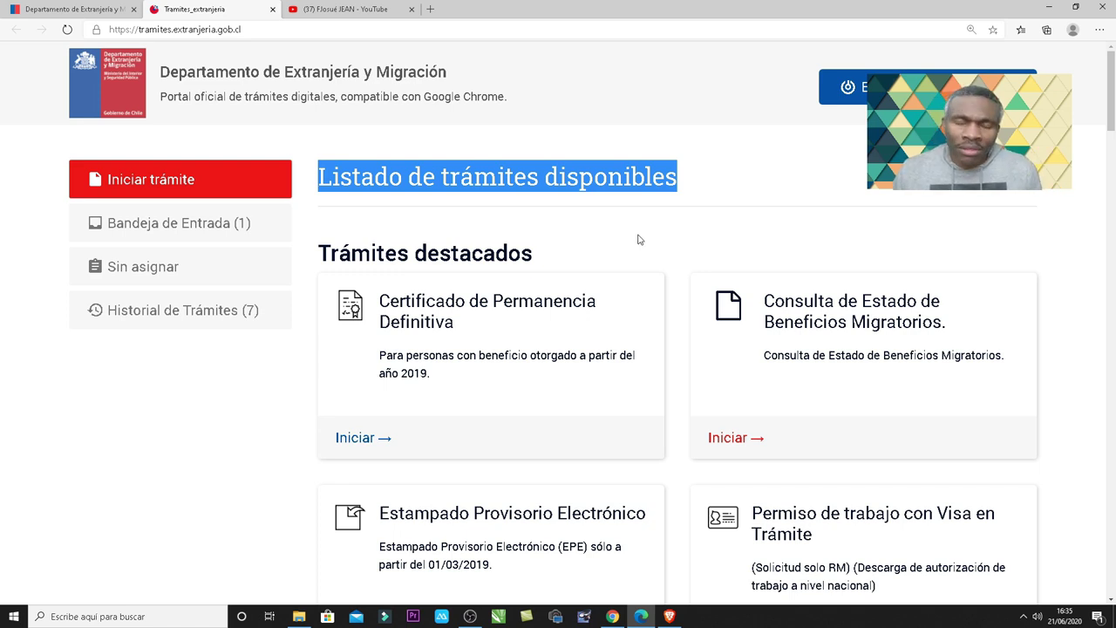
scroll(637, 240, down, 6)
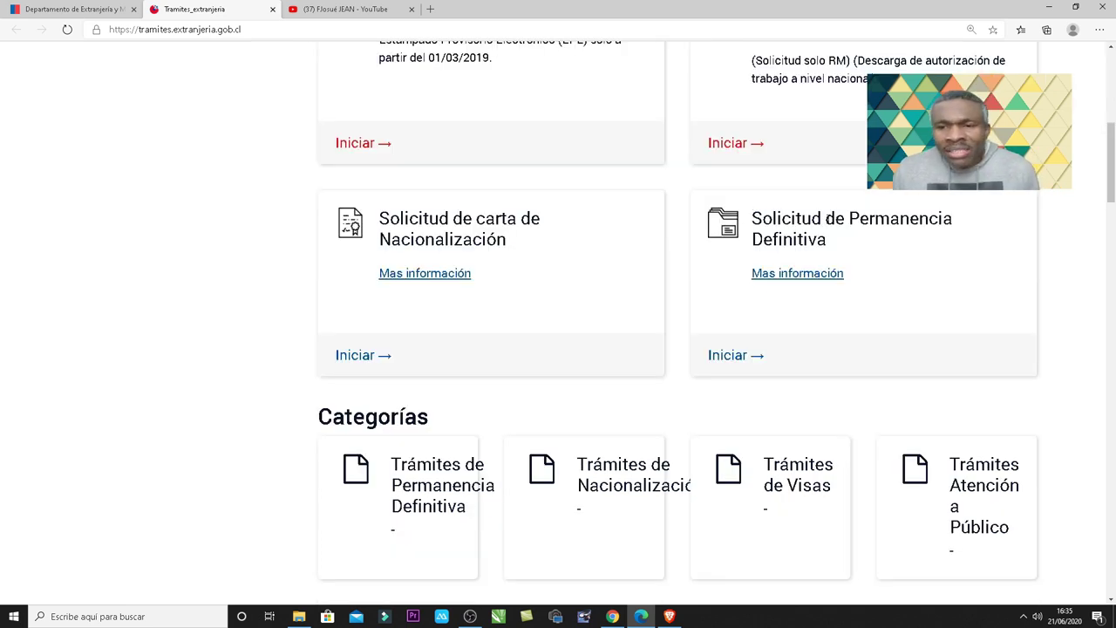
click(734, 358)
- Review the Permanencia Definitiva introduction, accept the conditions and applicant's declaration, and continue to the personal data form
drag(318, 177, 606, 185)
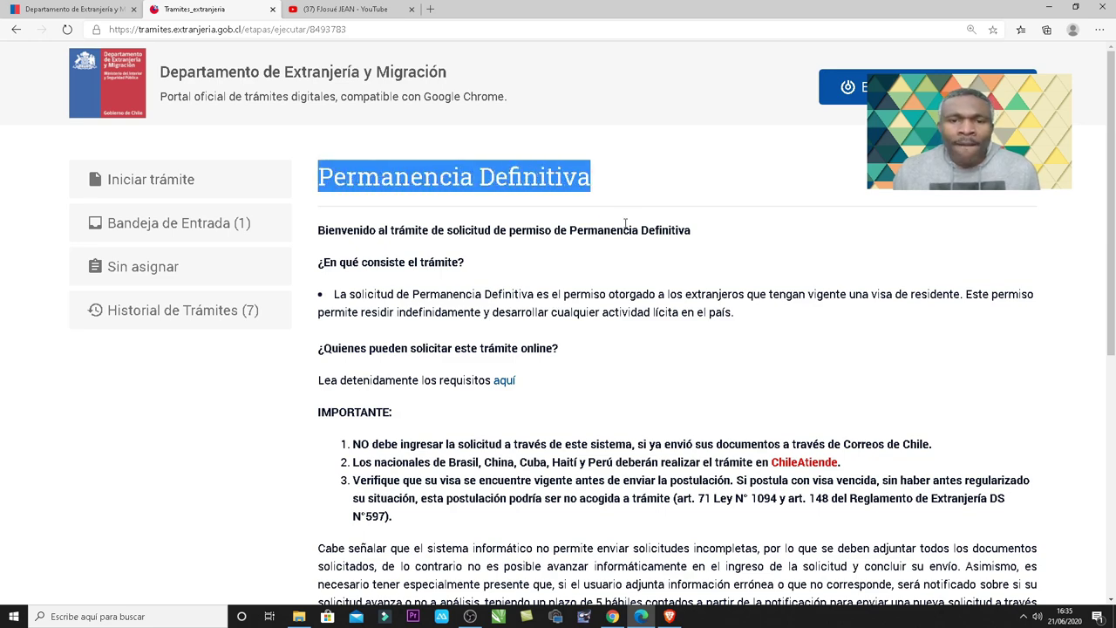
scroll(627, 224, down, 1)
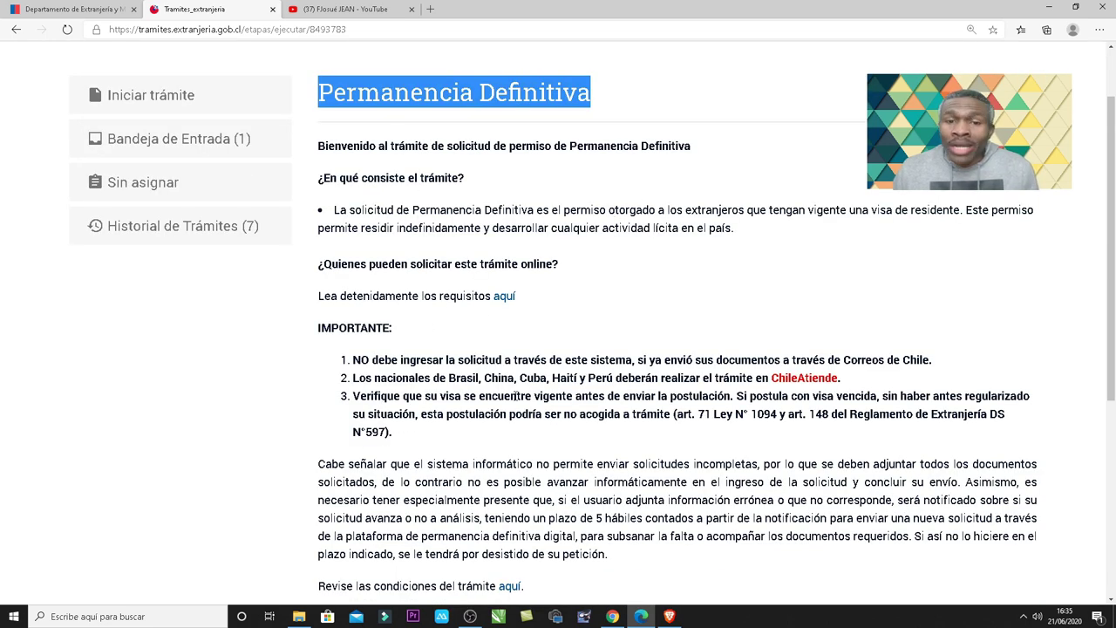
scroll(565, 296, down, 2)
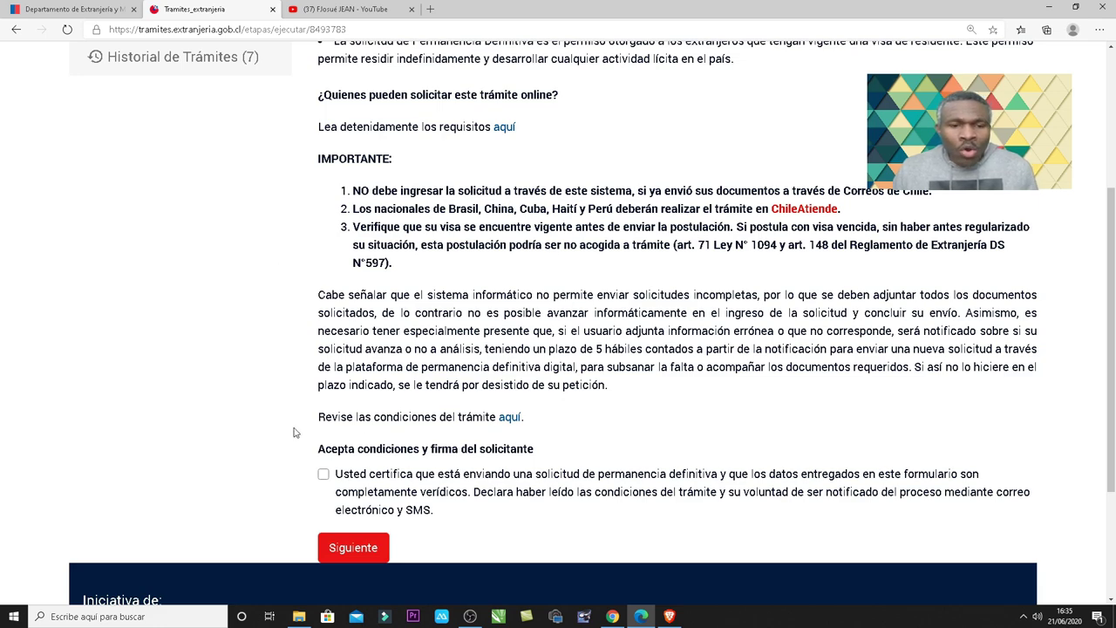
scroll(330, 440, down, 2)
drag(319, 267, 530, 261)
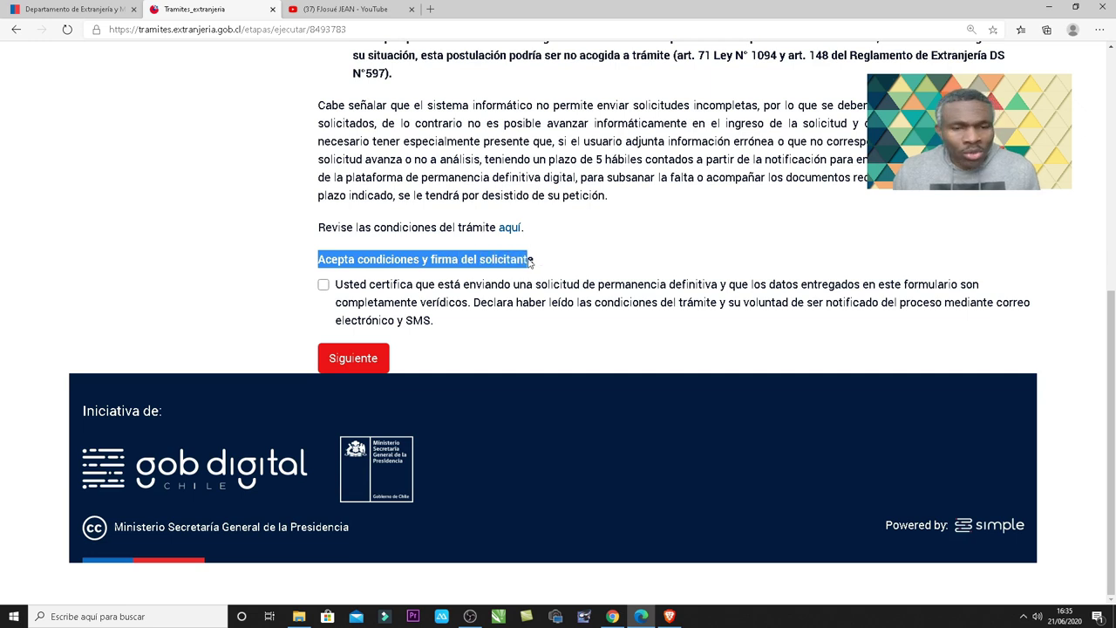
click(324, 285)
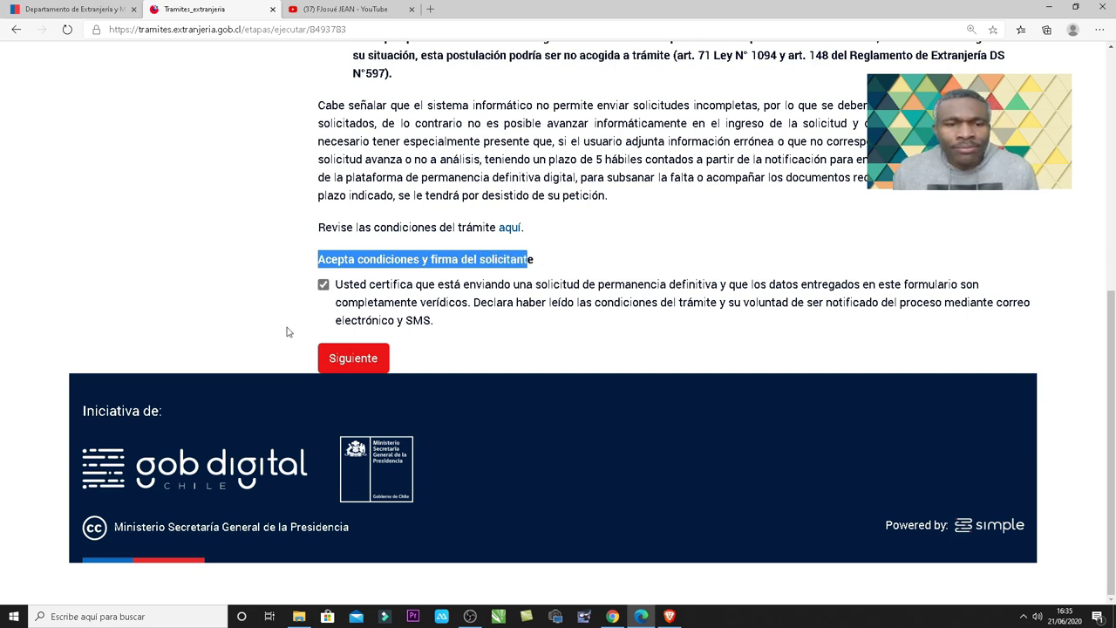
click(362, 358)
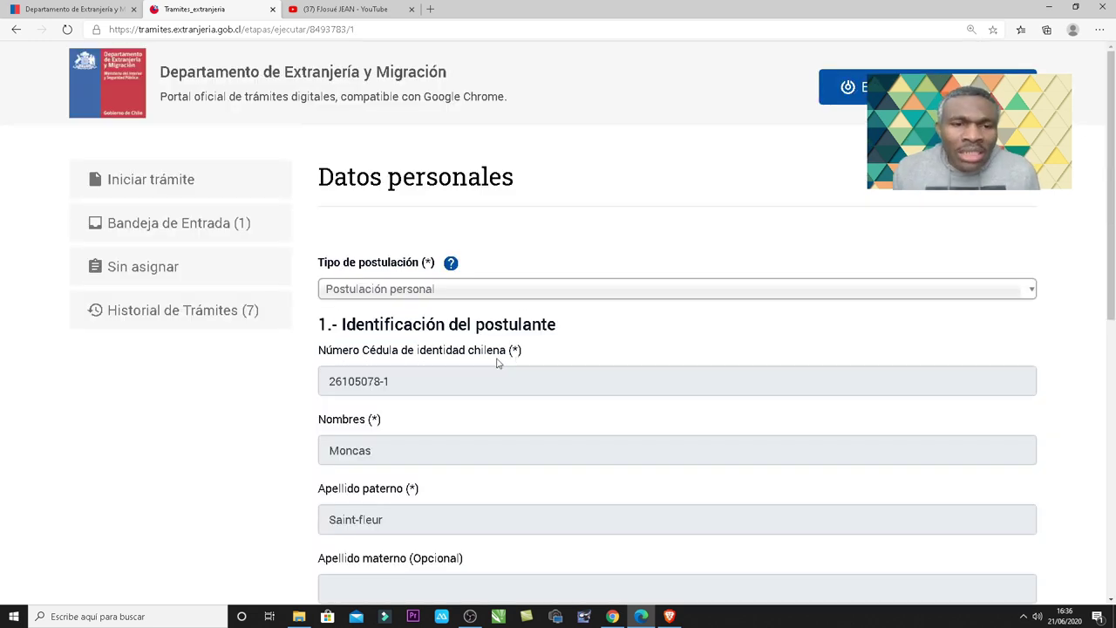
- Choose Postulación personal as the application type in the personal data form
drag(317, 176, 538, 175)
scroll(538, 174, down, 1)
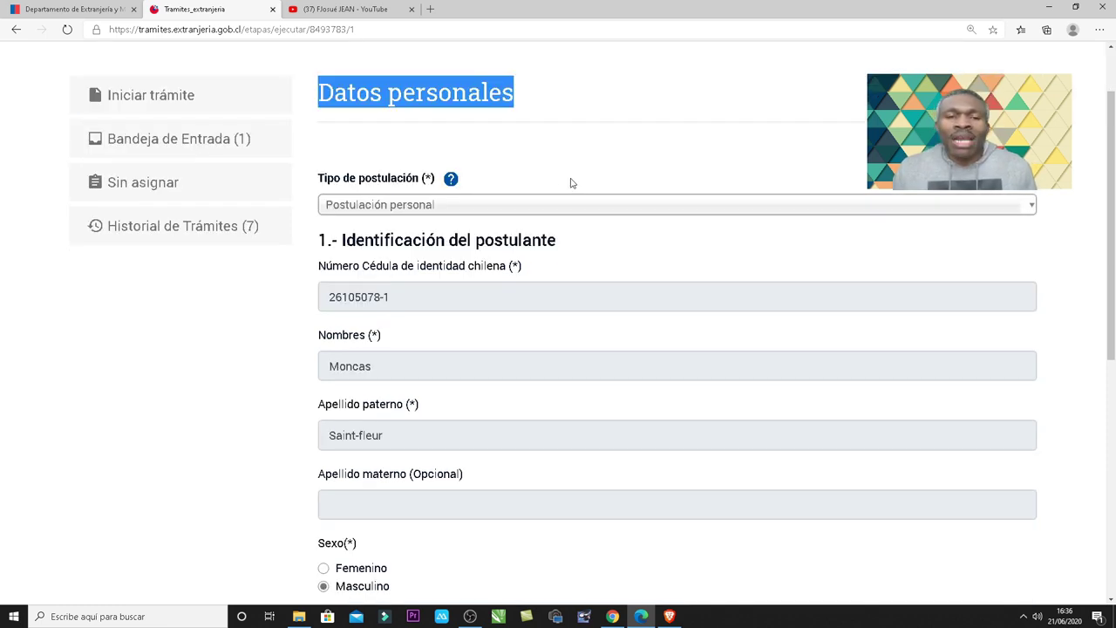
click(370, 211)
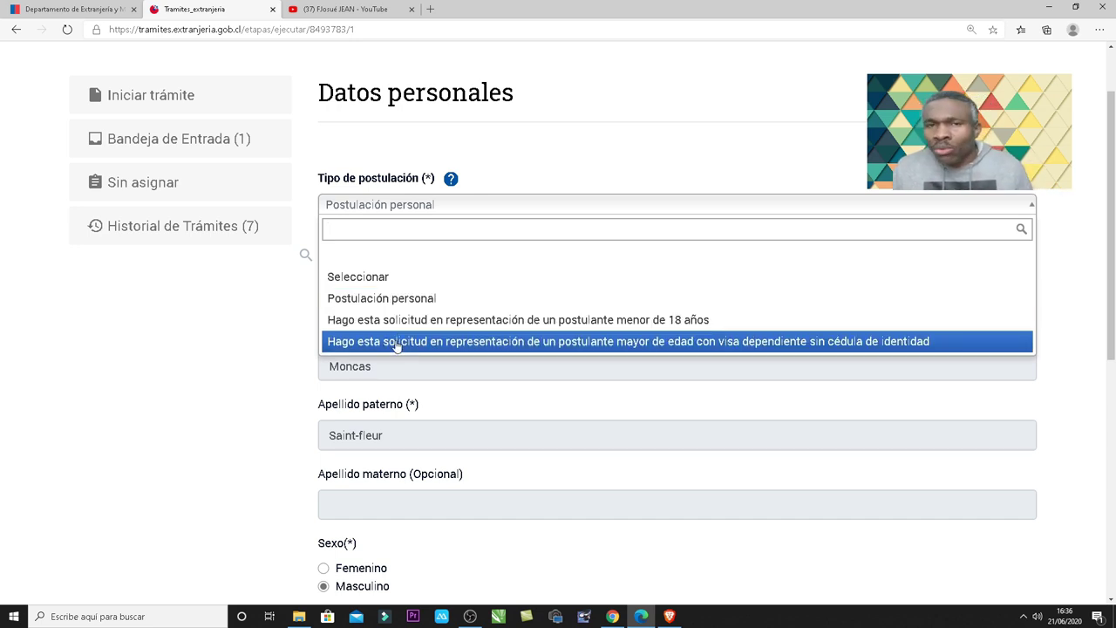
click(387, 299)
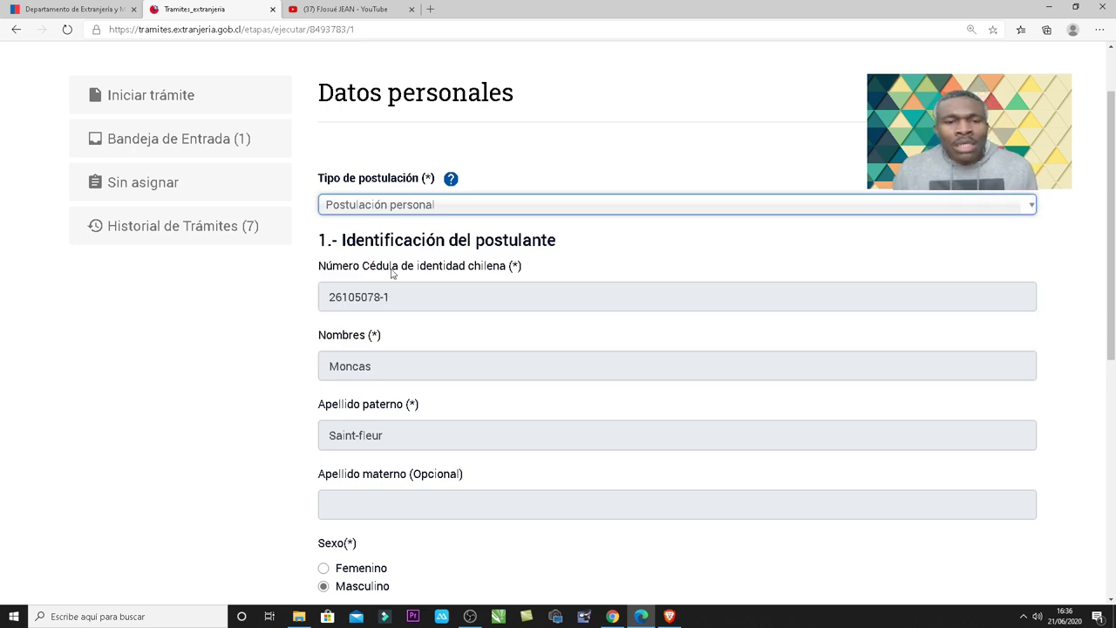
- Review the applicant's identification data, set the sex to Masculino, and continue to the contact details
scroll(414, 264, down, 1)
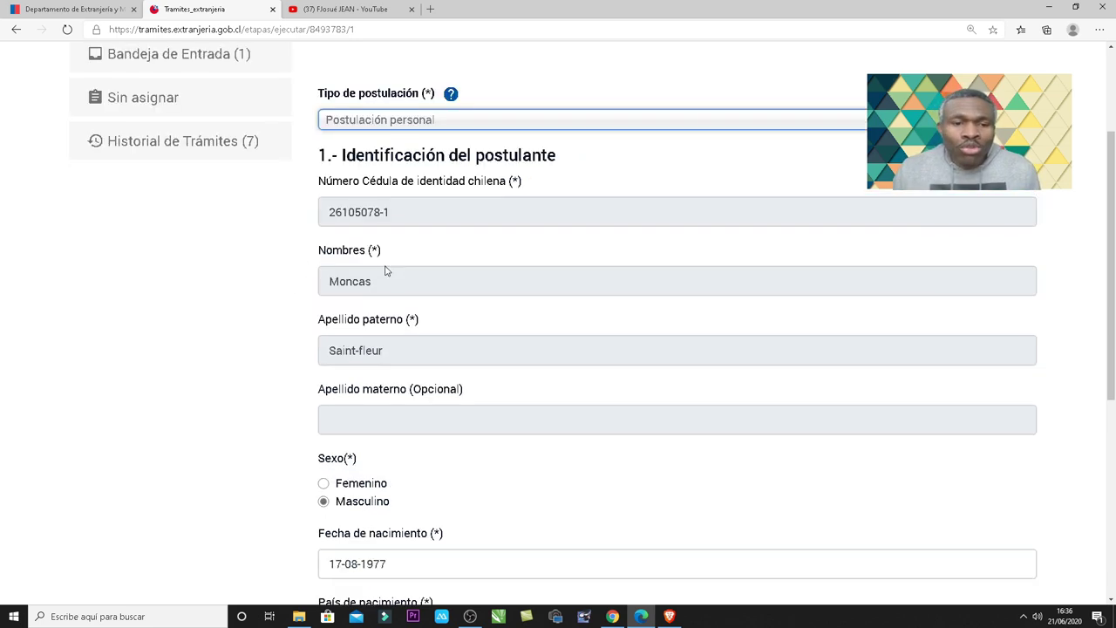
scroll(387, 244, down, 1)
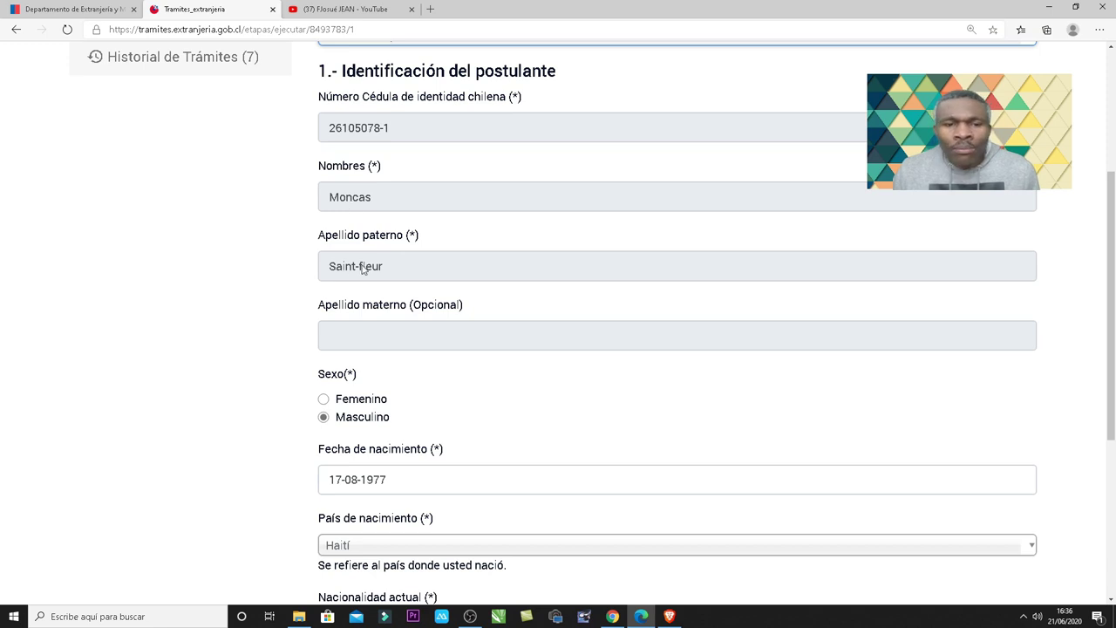
scroll(337, 267, down, 1)
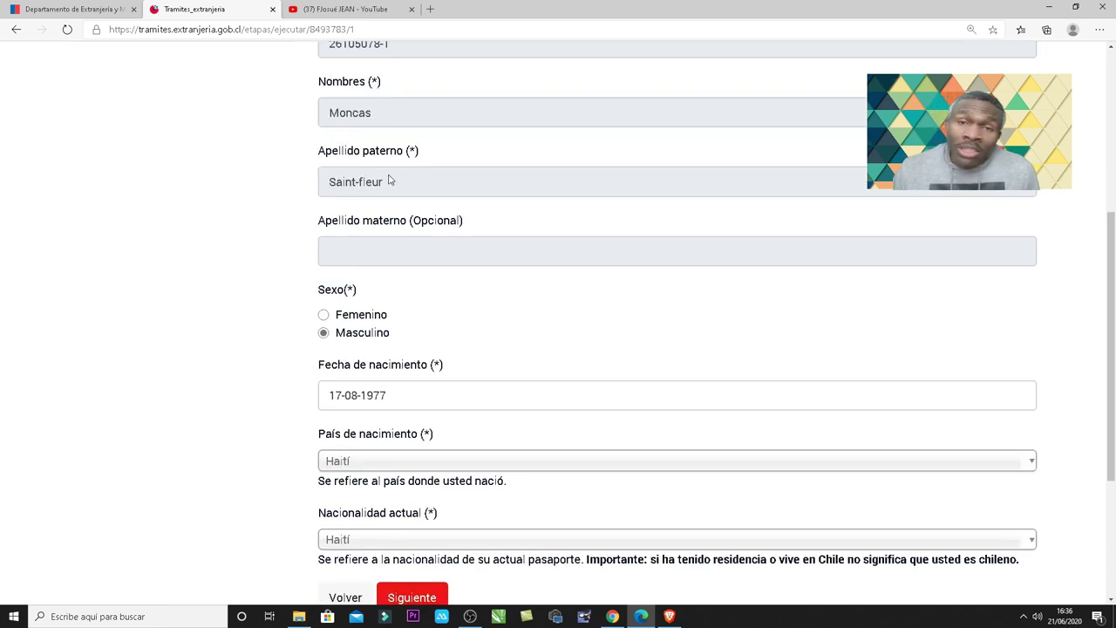
scroll(376, 202, down, 1)
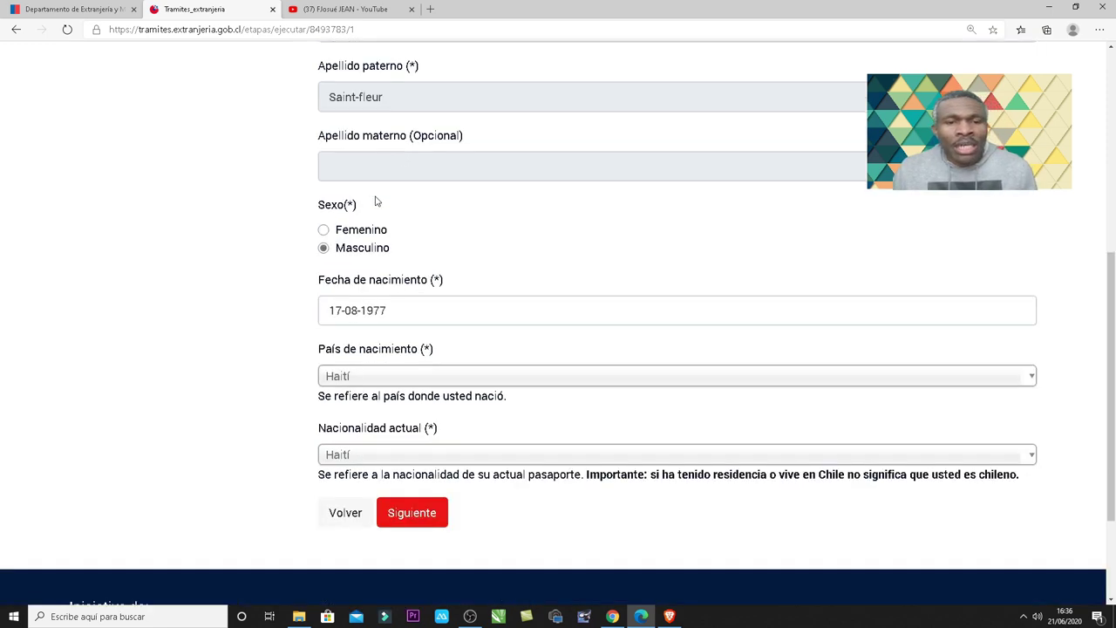
click(321, 230)
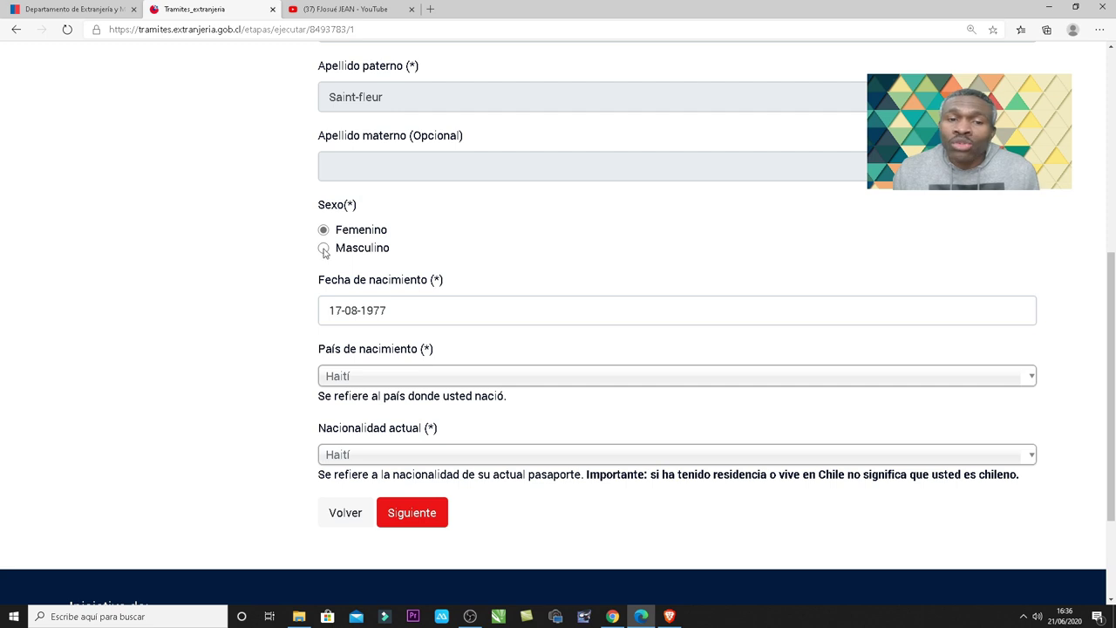
click(324, 249)
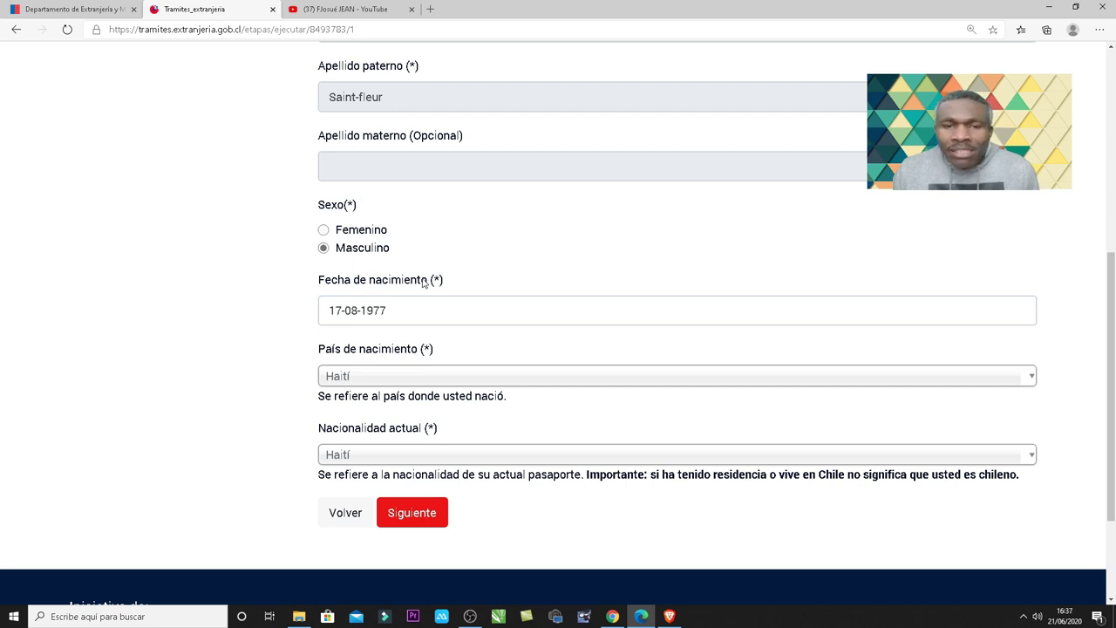
scroll(389, 310, down, 2)
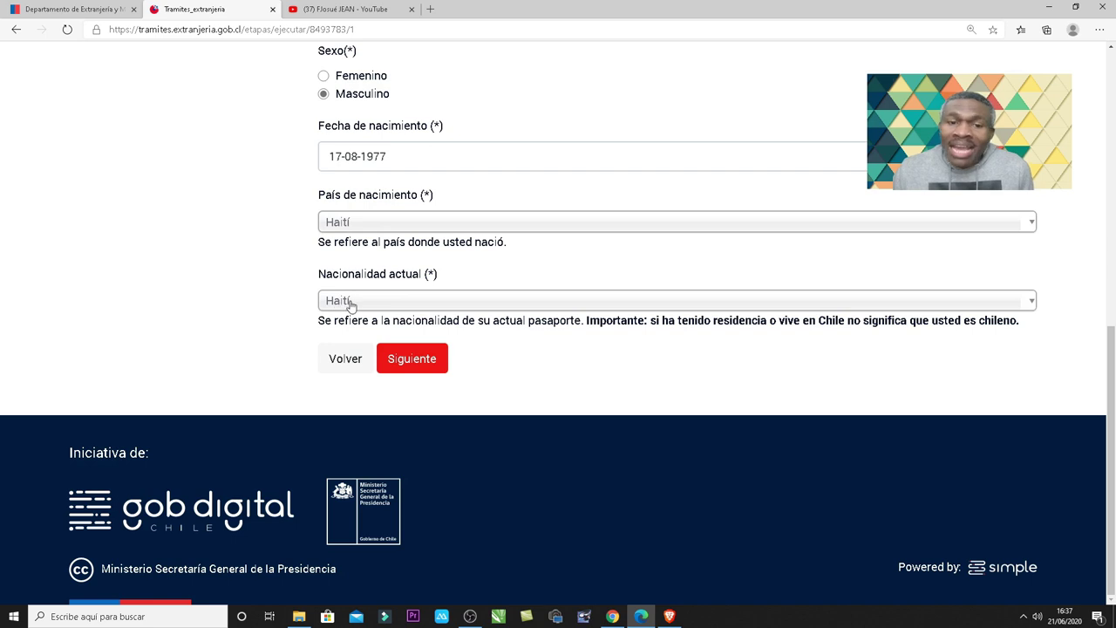
click(421, 360)
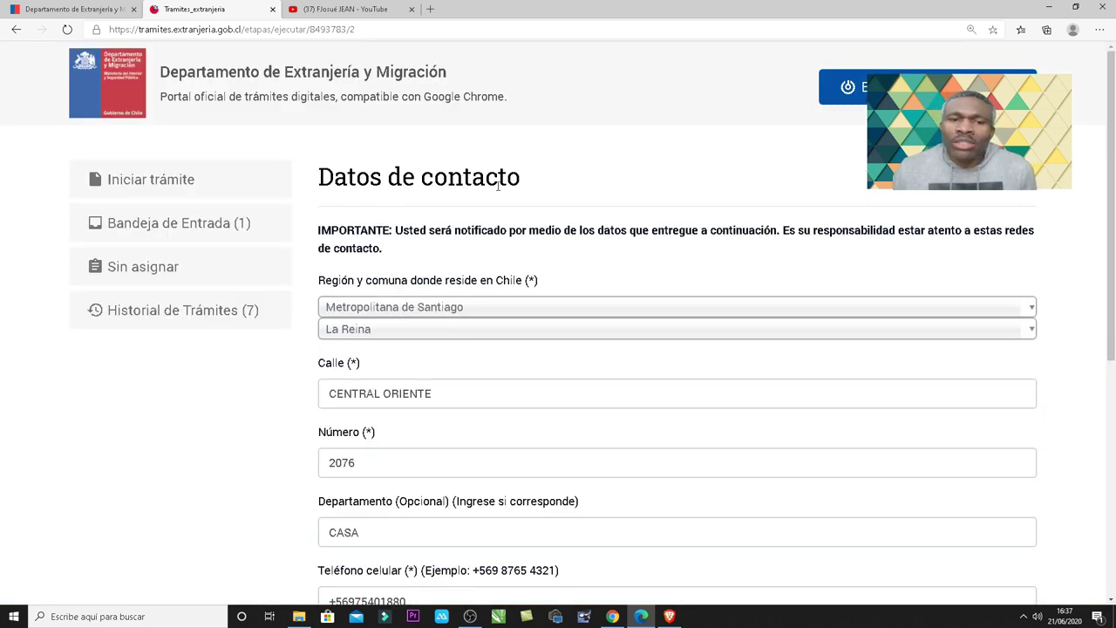
- Set the region of residence to Metropolitana de Santiago and the comuna to La Granja
scroll(498, 186, down, 1)
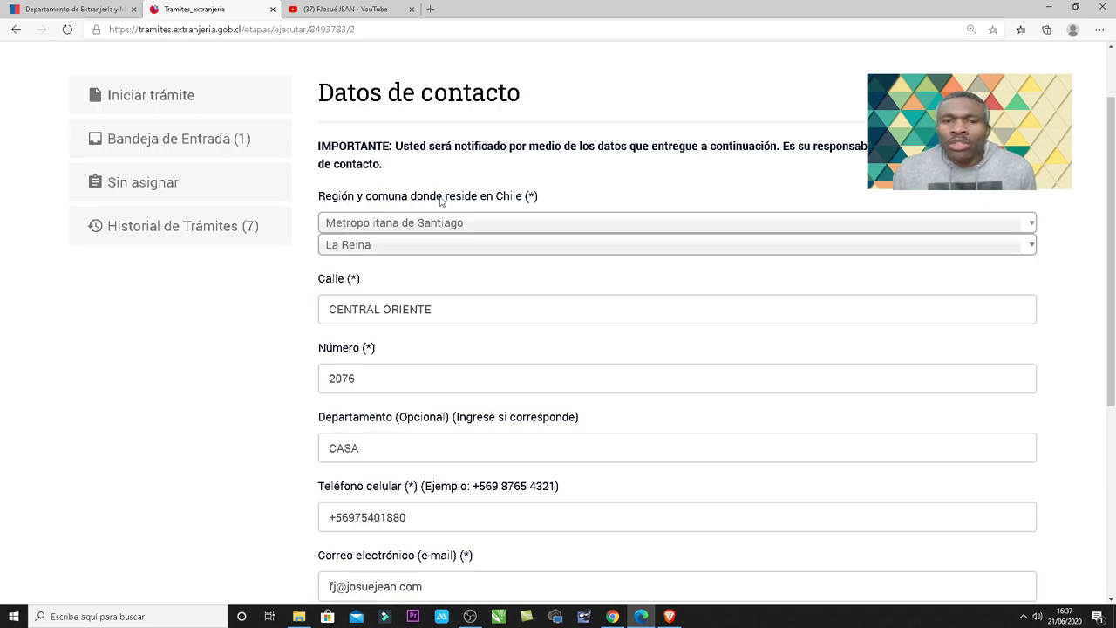
scroll(523, 205, down, 1)
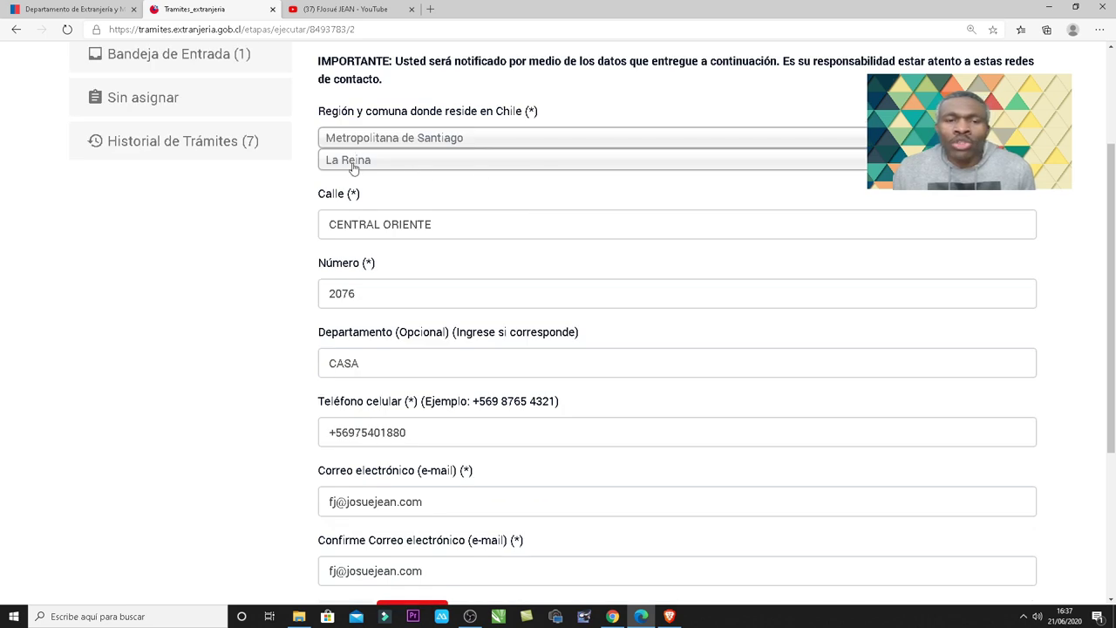
click(376, 142)
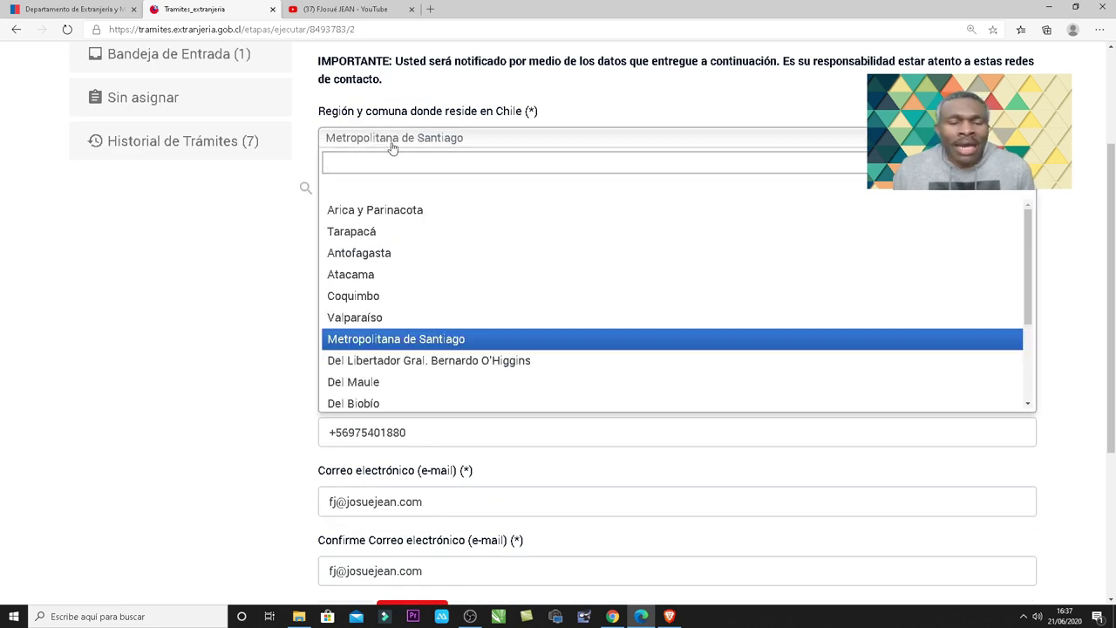
scroll(381, 273, down, 3)
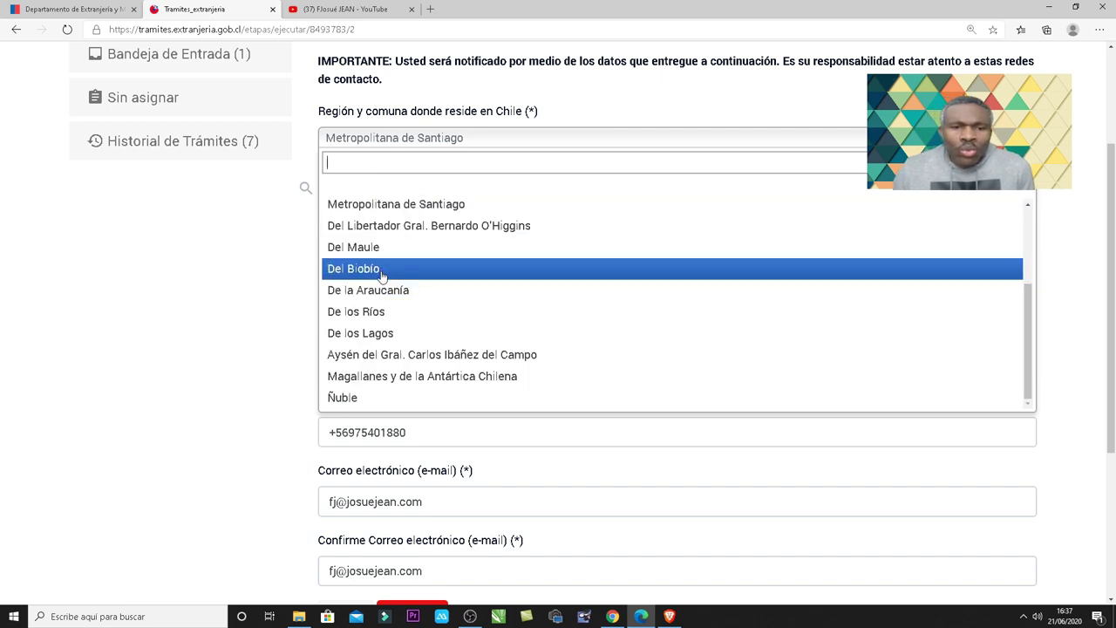
scroll(381, 383, up, 3)
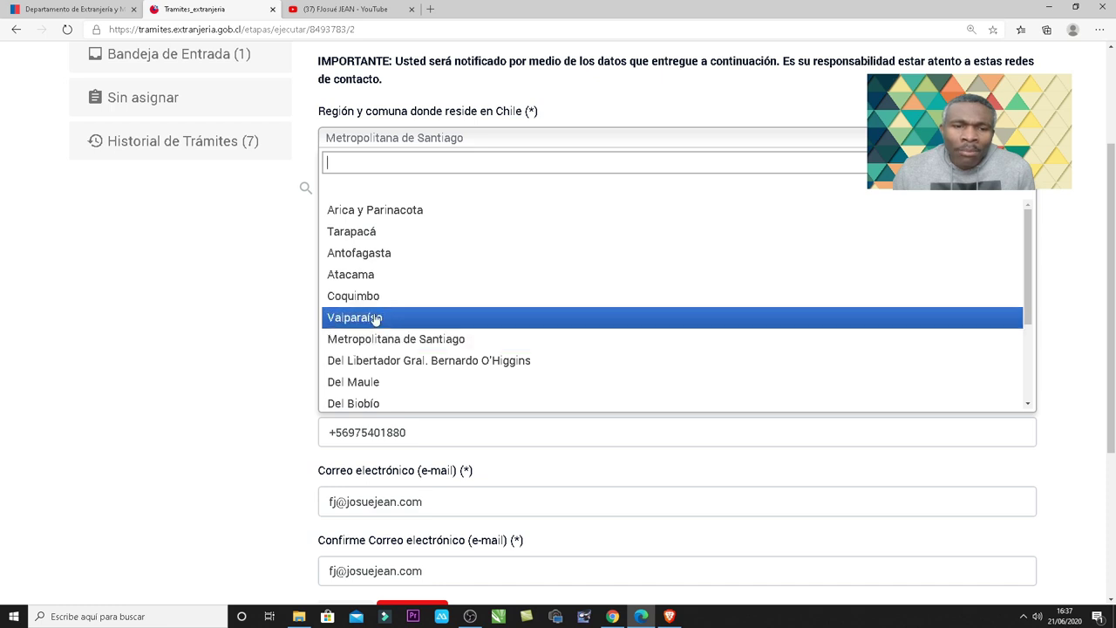
click(388, 339)
click(357, 160)
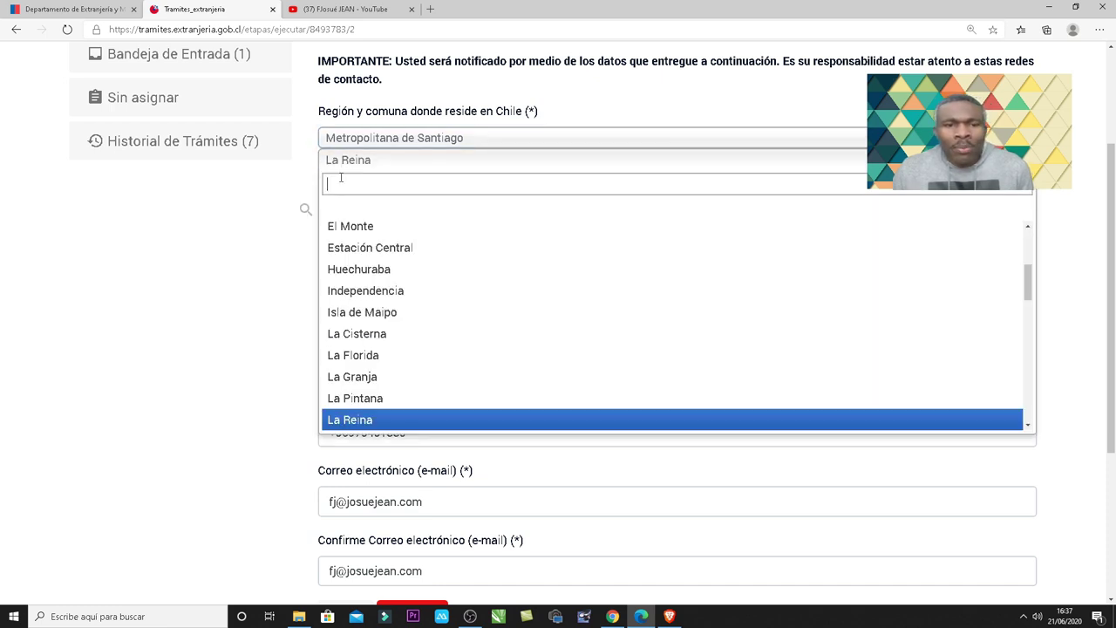
click(375, 380)
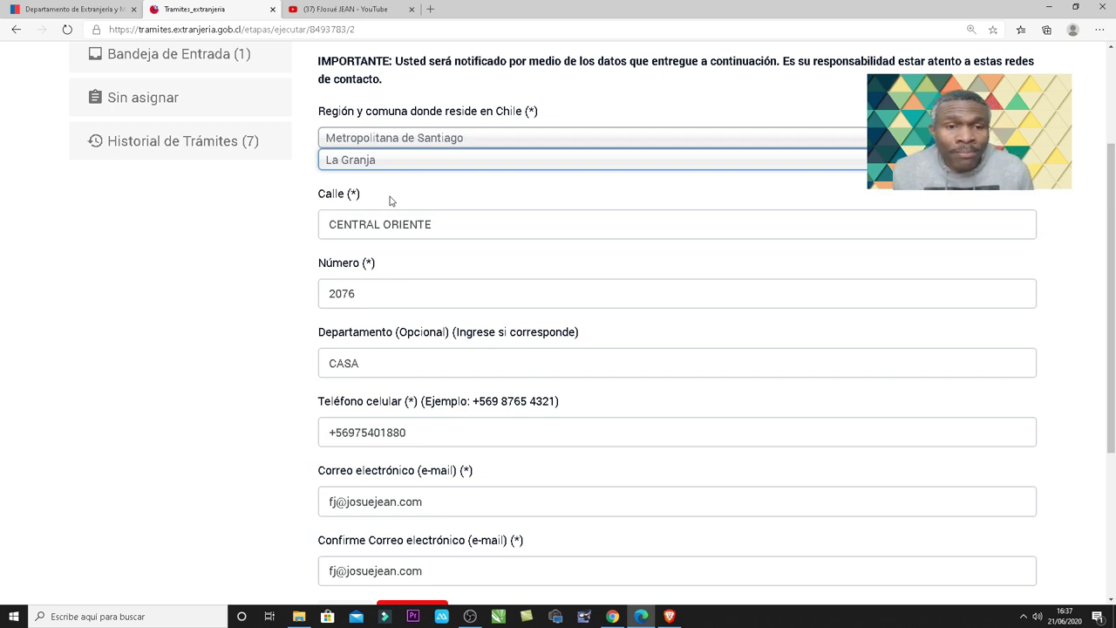
drag(328, 229, 520, 224)
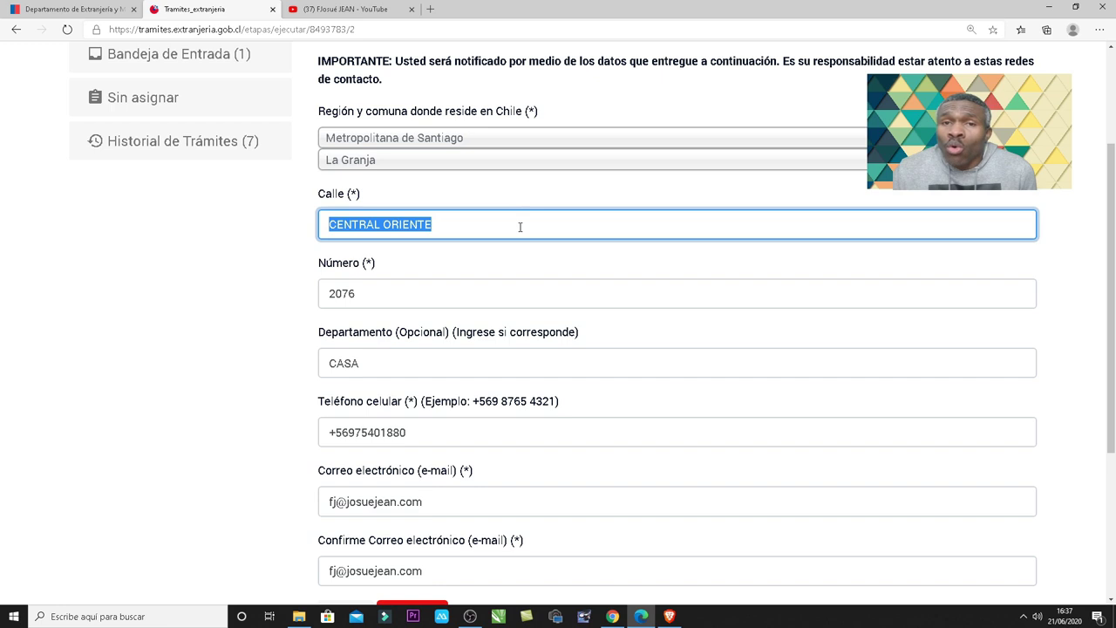
click(521, 226)
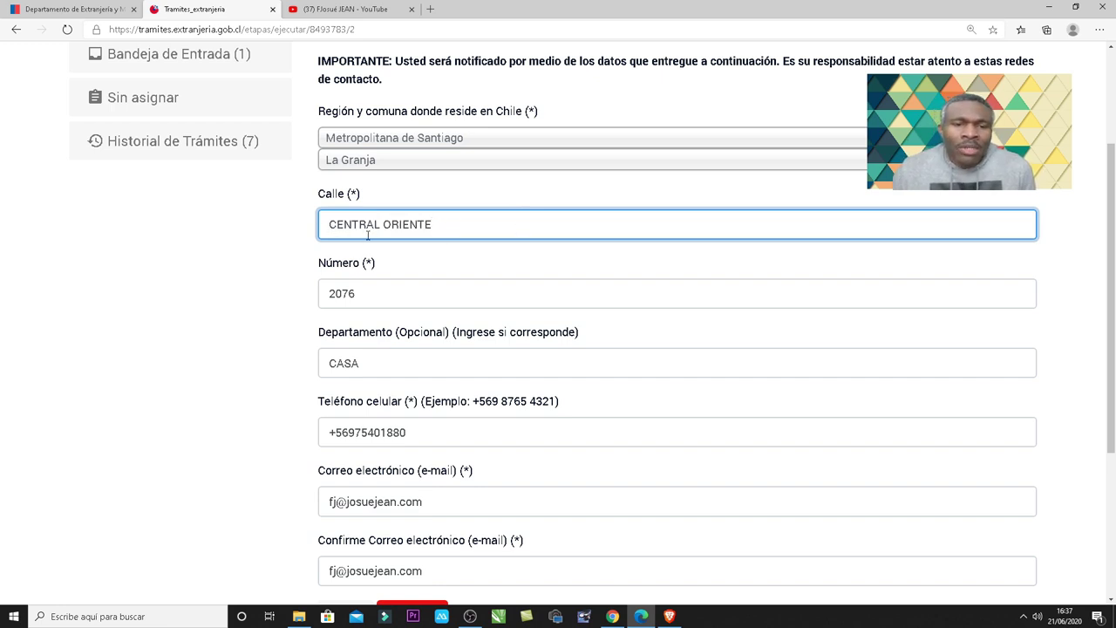
- Check the street, house number and optional Departamento entries of the applicant's residence address
drag(320, 266, 386, 262)
click(350, 293)
scroll(360, 290, down, 2)
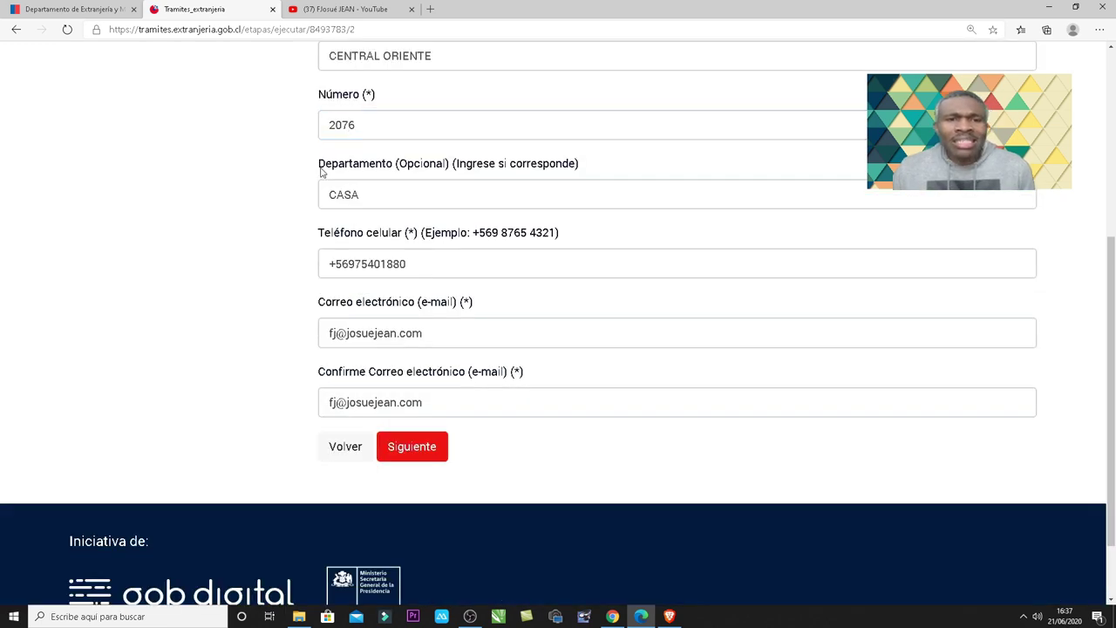
drag(321, 172, 395, 168)
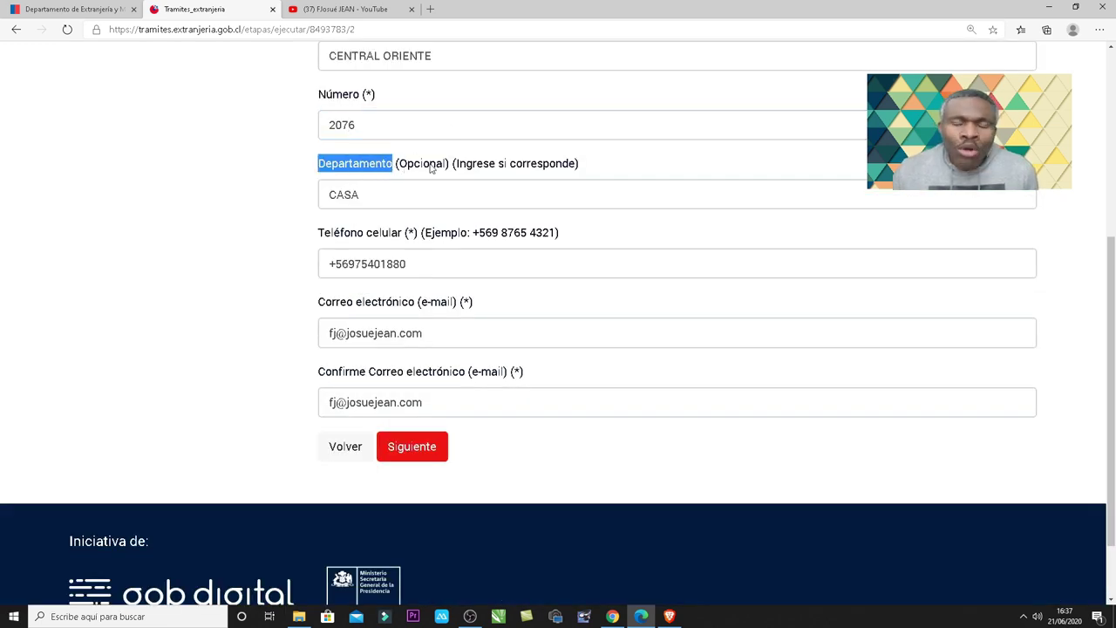
click(364, 193)
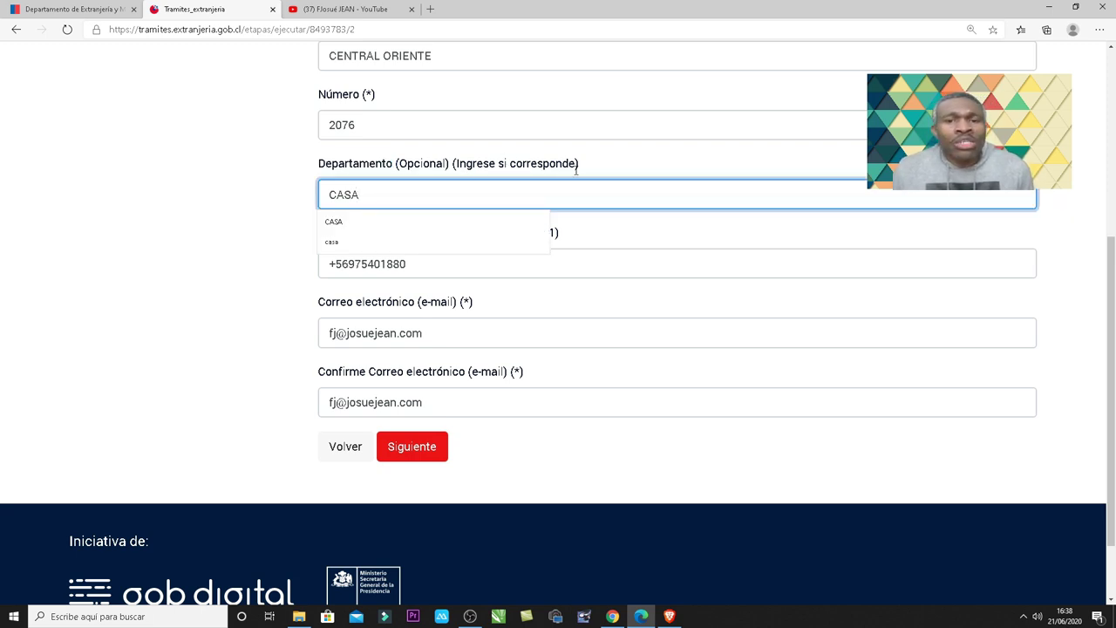
click(266, 203)
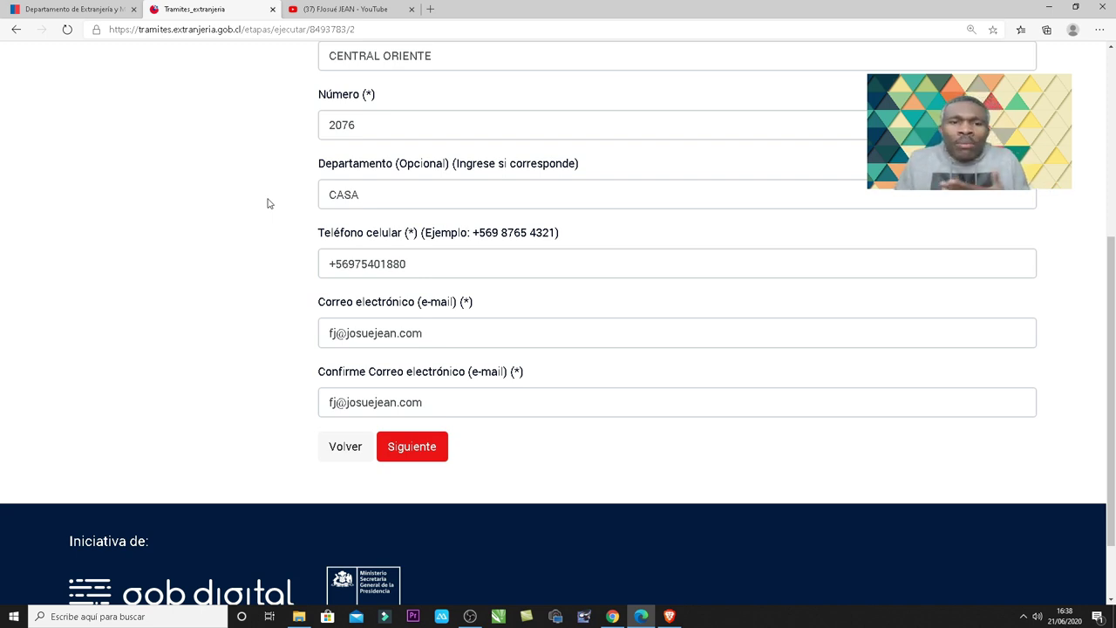
click(374, 195)
click(295, 215)
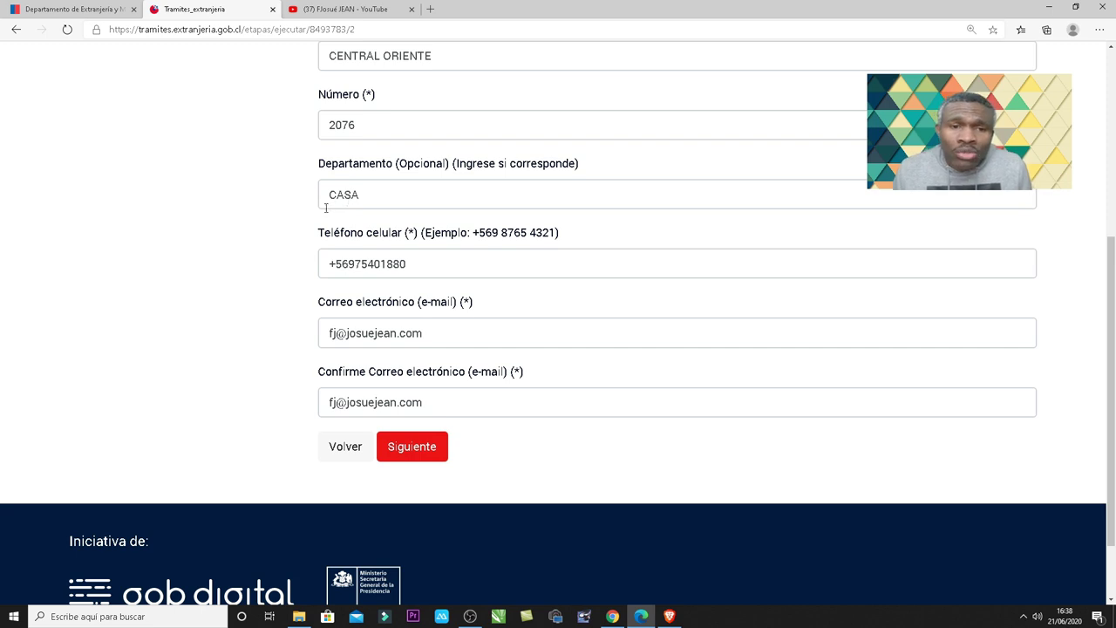
- Check the mobile phone and both e-mail entries against the required format, and continue to the activity and education form
scroll(366, 205, down, 2)
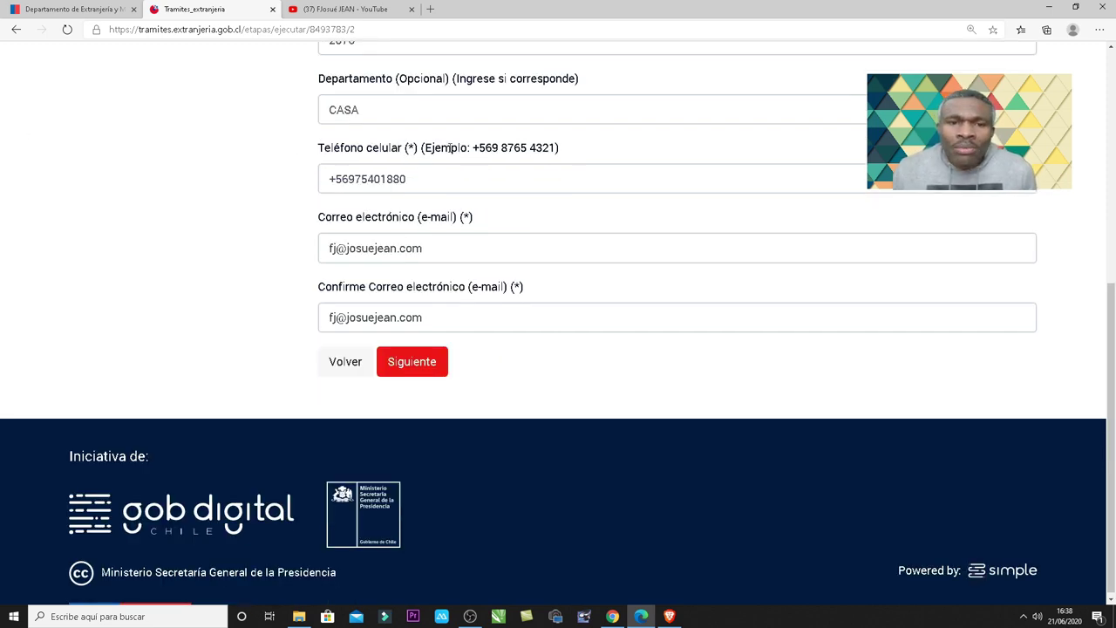
drag(472, 150, 560, 150)
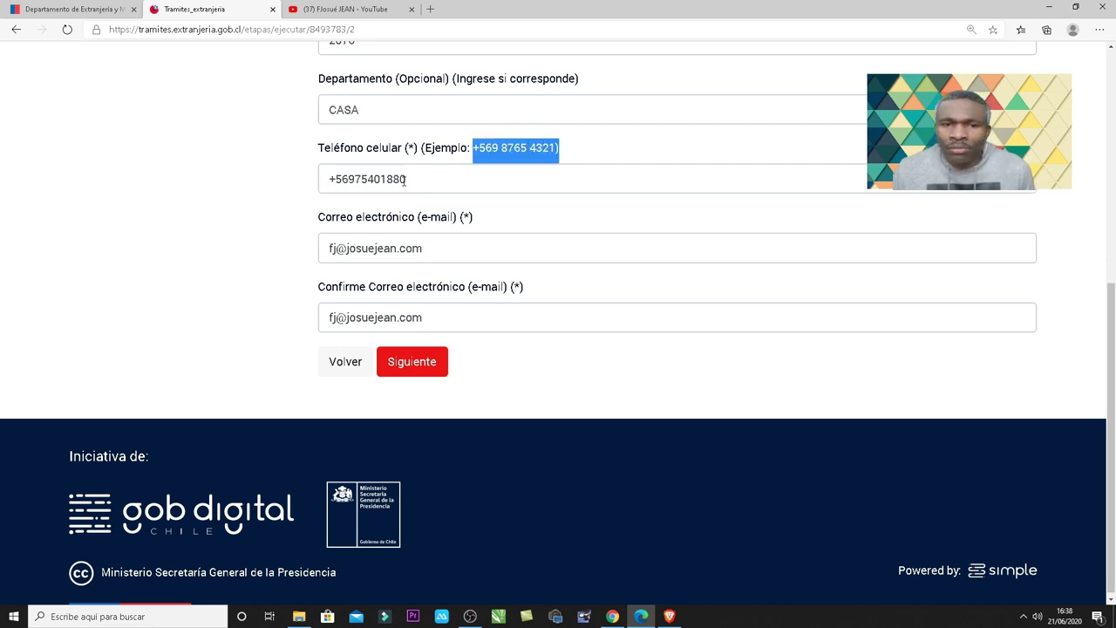
drag(319, 224, 478, 225)
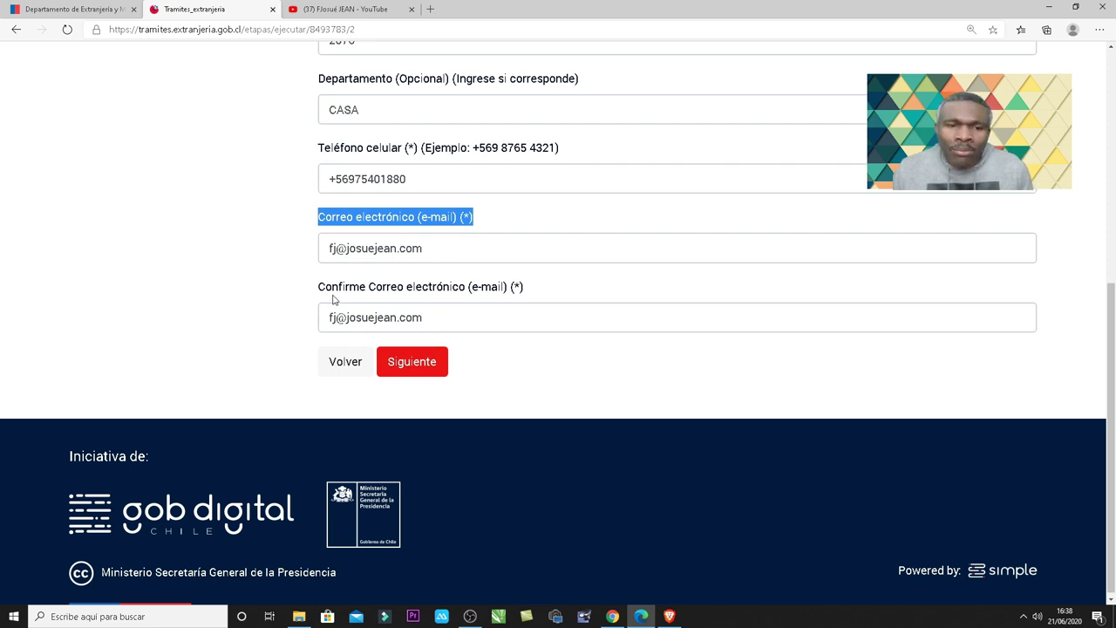
drag(318, 289, 476, 292)
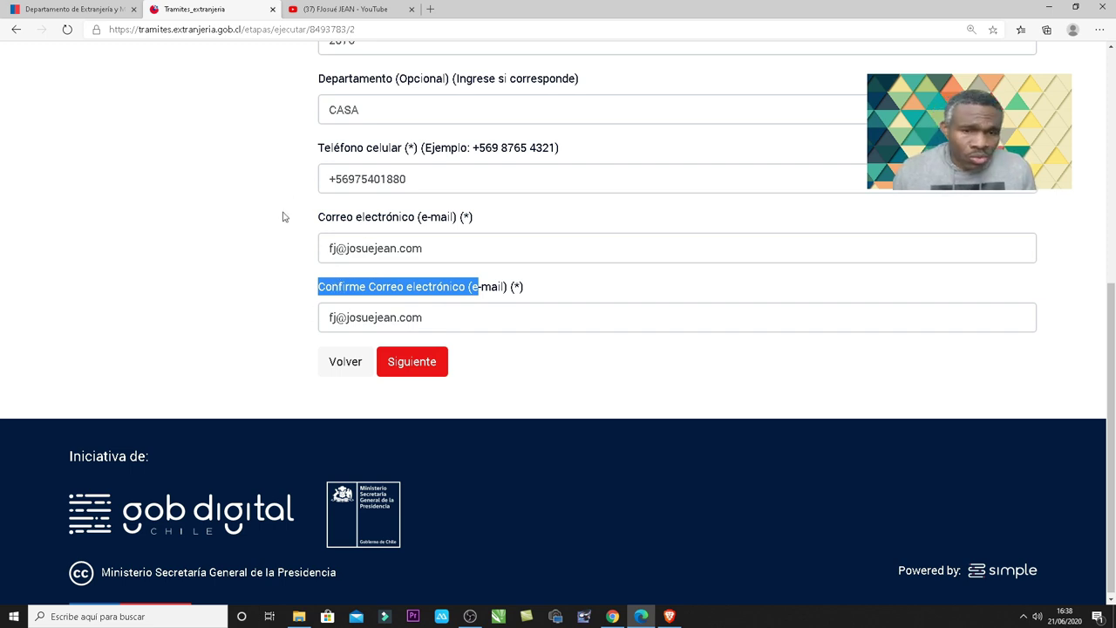
click(433, 366)
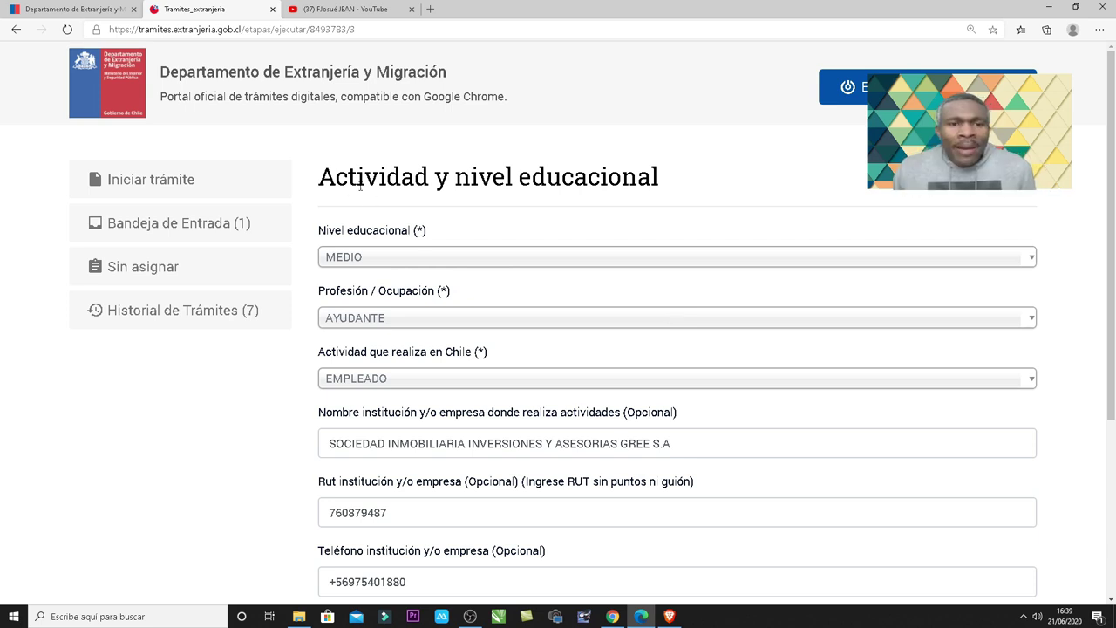
- Choose MEDIO as the Nivel educacional in the Actividad y nivel educacional form
drag(320, 177, 678, 192)
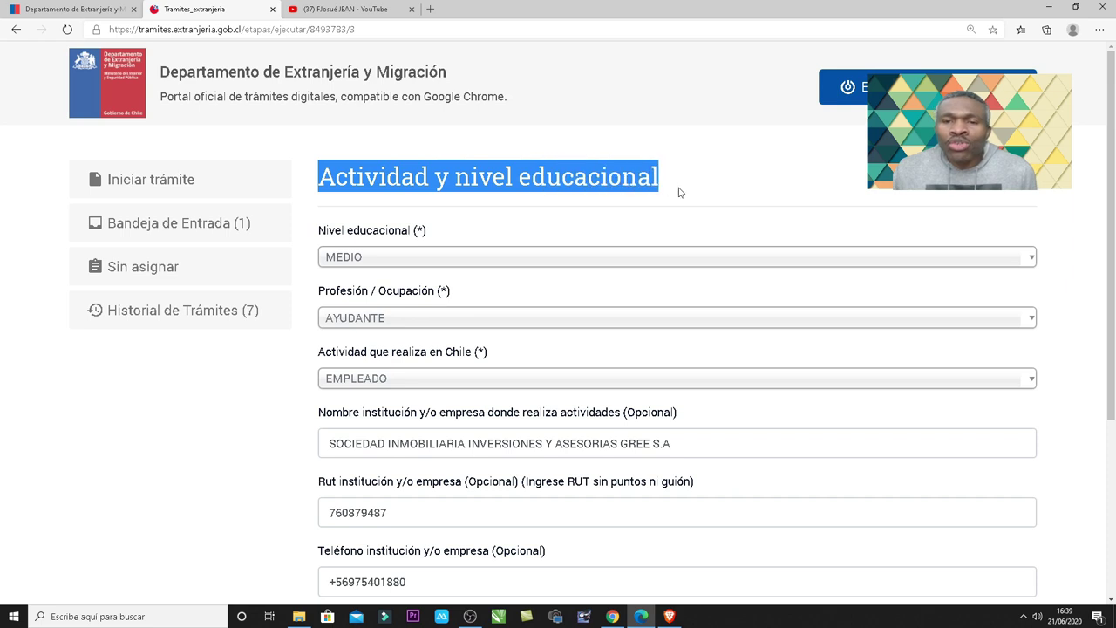
click(416, 264)
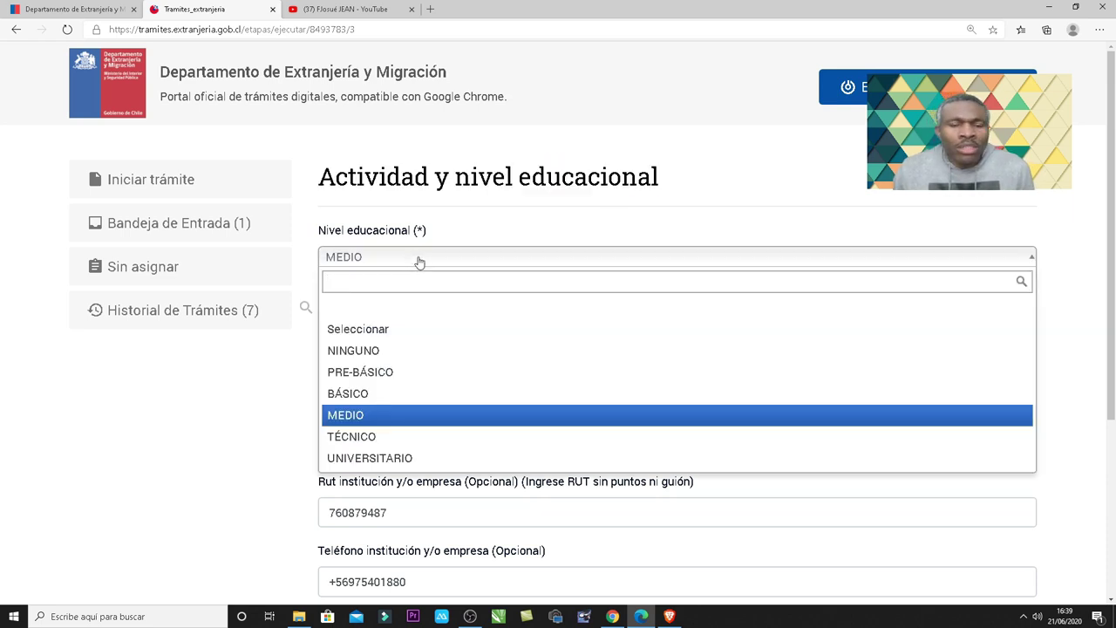
scroll(391, 287, down, 1)
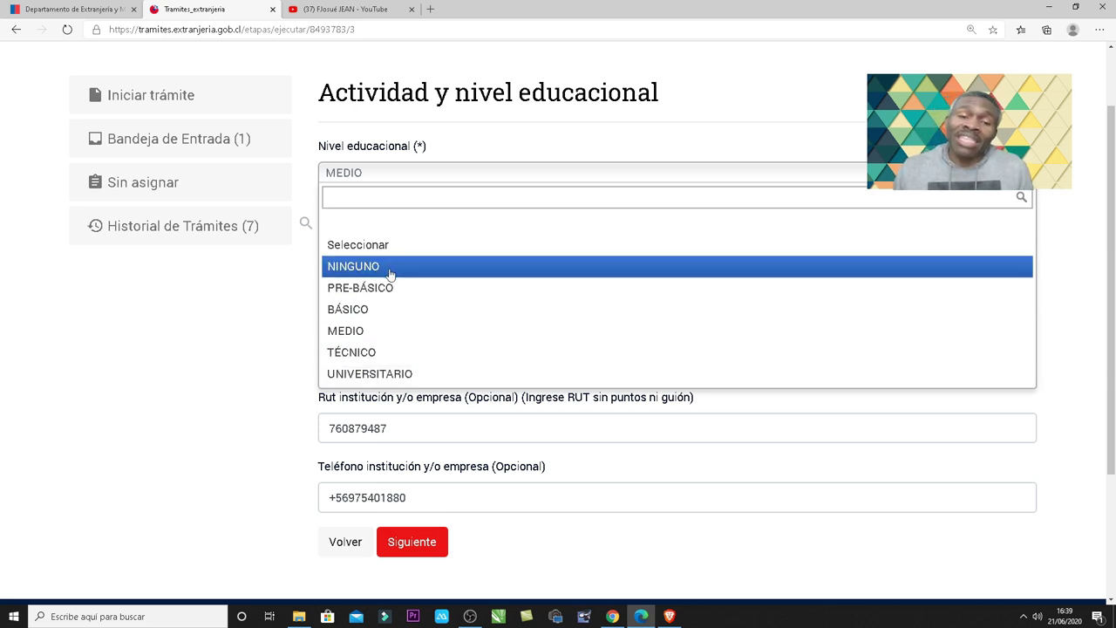
click(370, 332)
- Choose AYUDANTE as the applicant's Profesión / Ocupación
drag(319, 210, 443, 217)
click(373, 209)
click(394, 210)
mouse_move(316, 209)
mouse_down()
mouse_move(436, 211)
mouse_move(323, 213)
mouse_up()
click(436, 211)
click(342, 211)
click(322, 214)
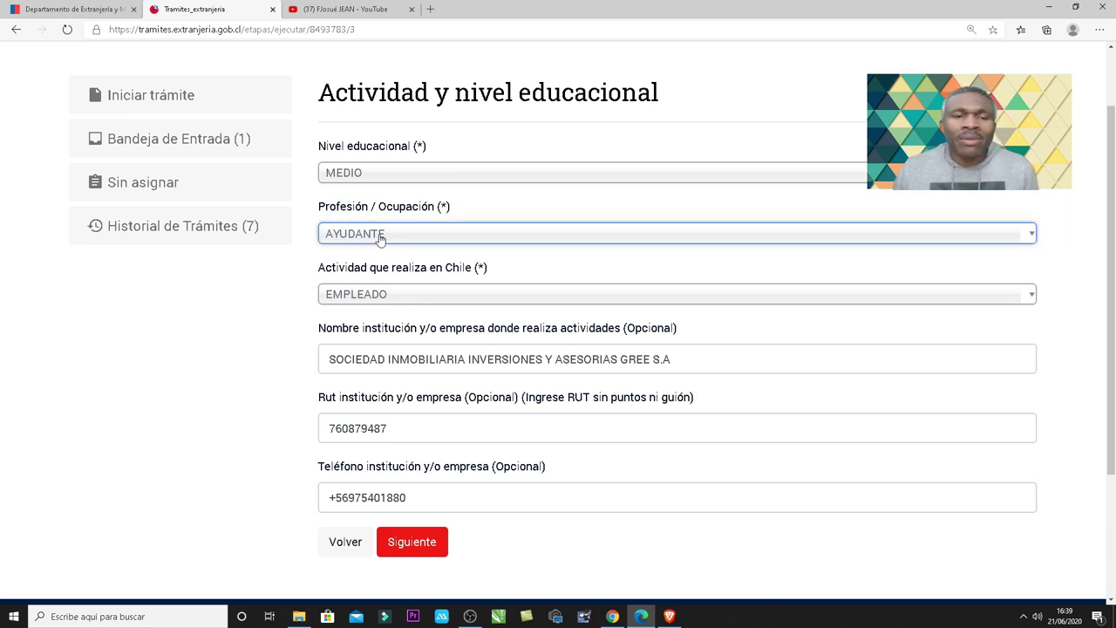
drag(383, 211, 433, 211)
click(432, 211)
drag(336, 211, 329, 211)
click(329, 212)
double_click(388, 212)
click(368, 203)
click(383, 236)
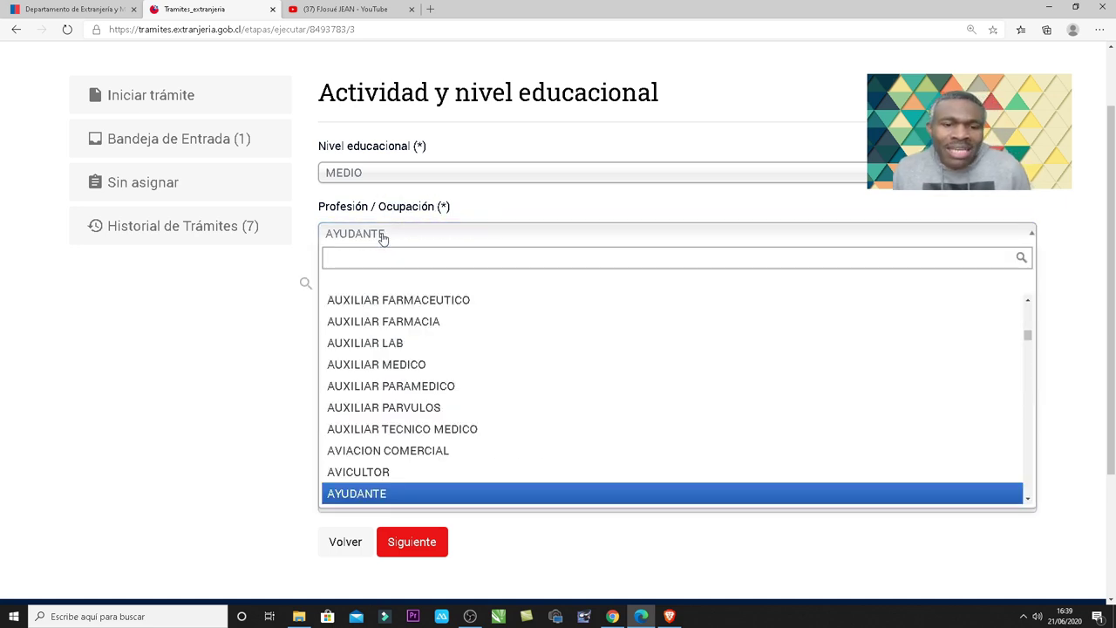
click(356, 494)
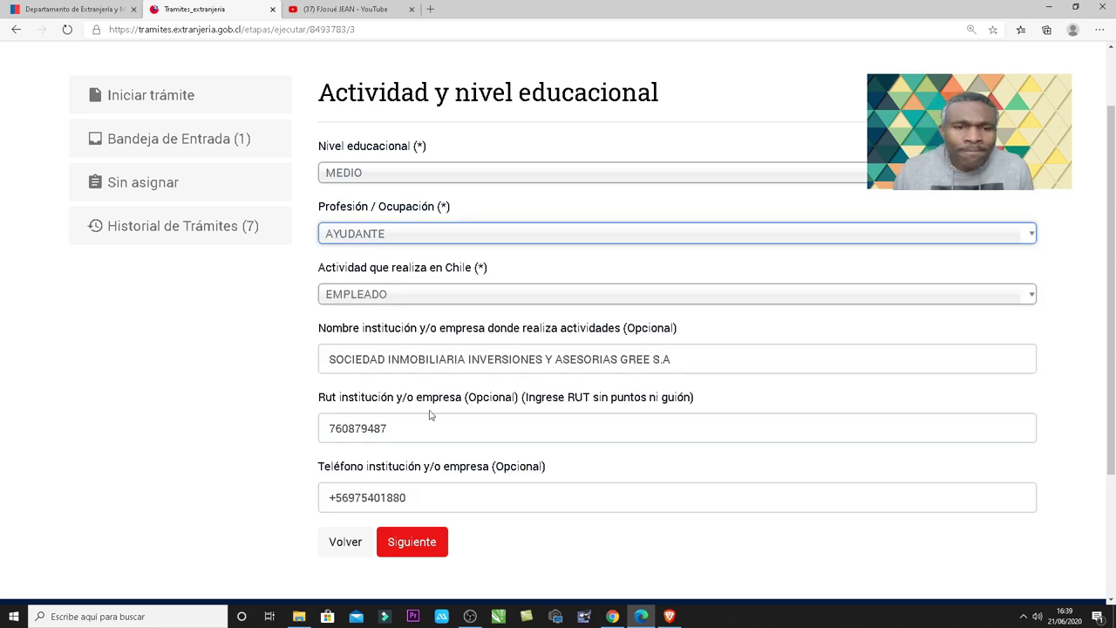
- Choose EMPLEADO as the Actividad que realiza en Chile
drag(321, 270, 468, 268)
click(468, 268)
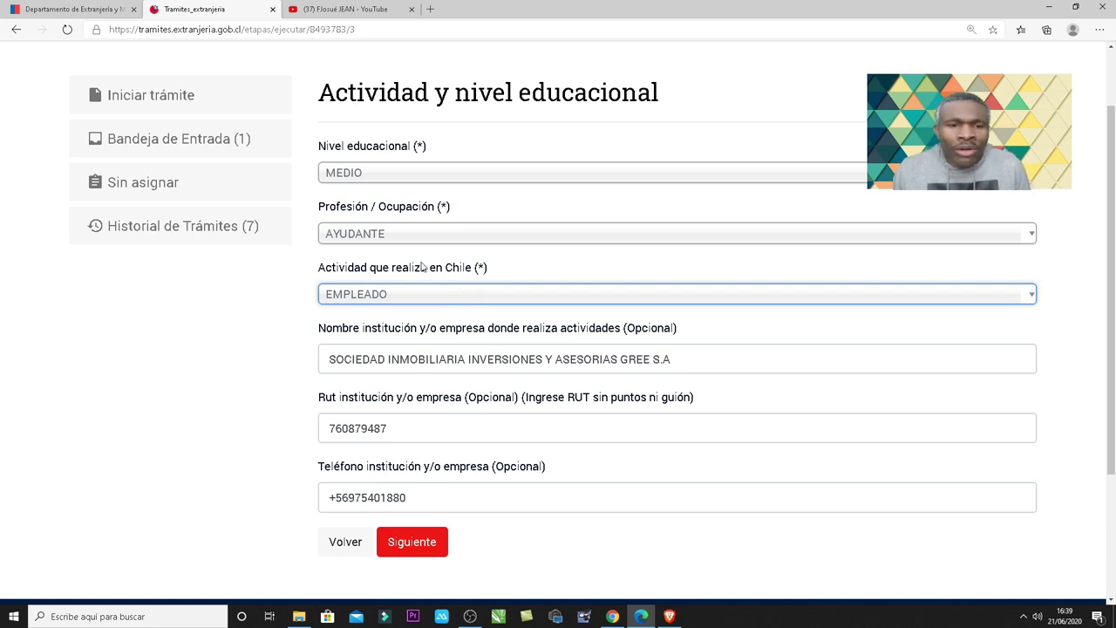
scroll(413, 275, down, 3)
click(346, 126)
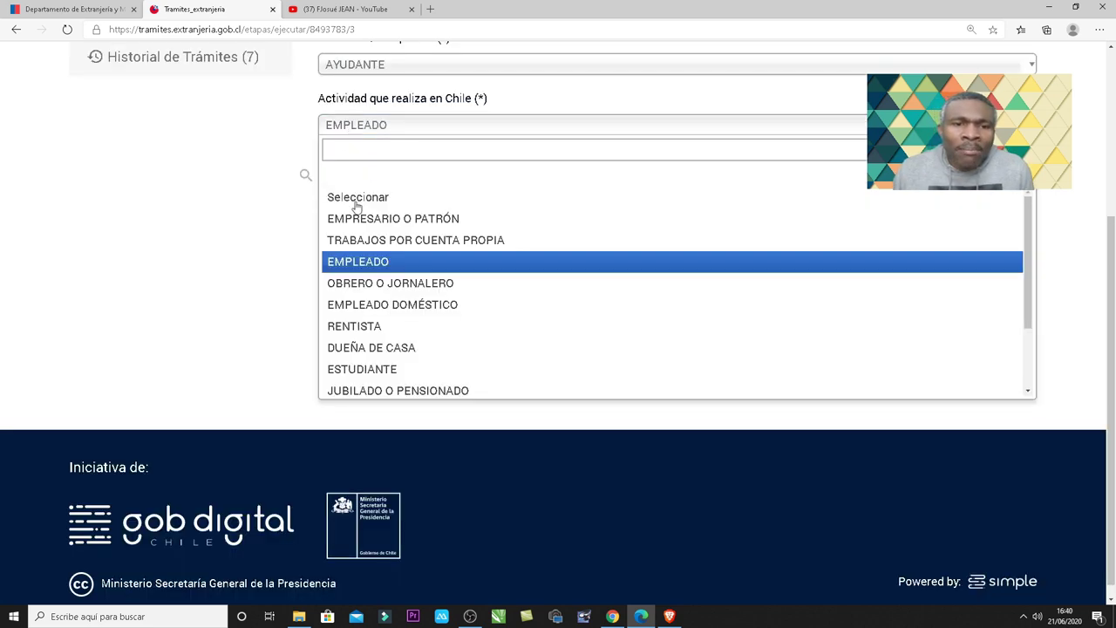
click(375, 263)
- Check the optional employer name and RUT entries, including the rule of no dots or hyphen in the RUT
drag(319, 159, 692, 168)
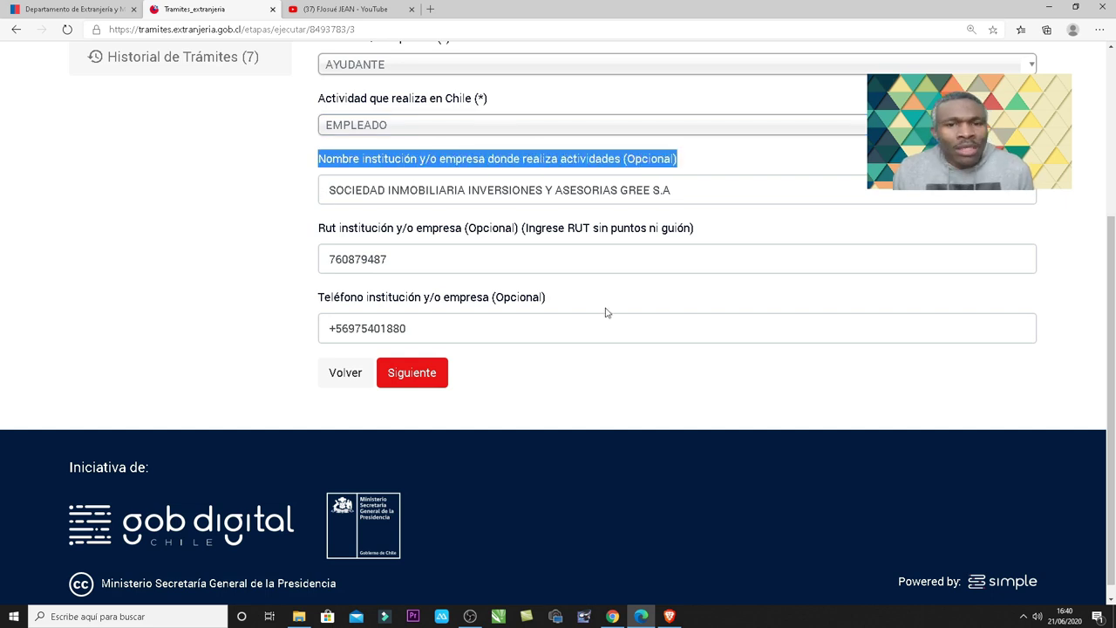
click(518, 164)
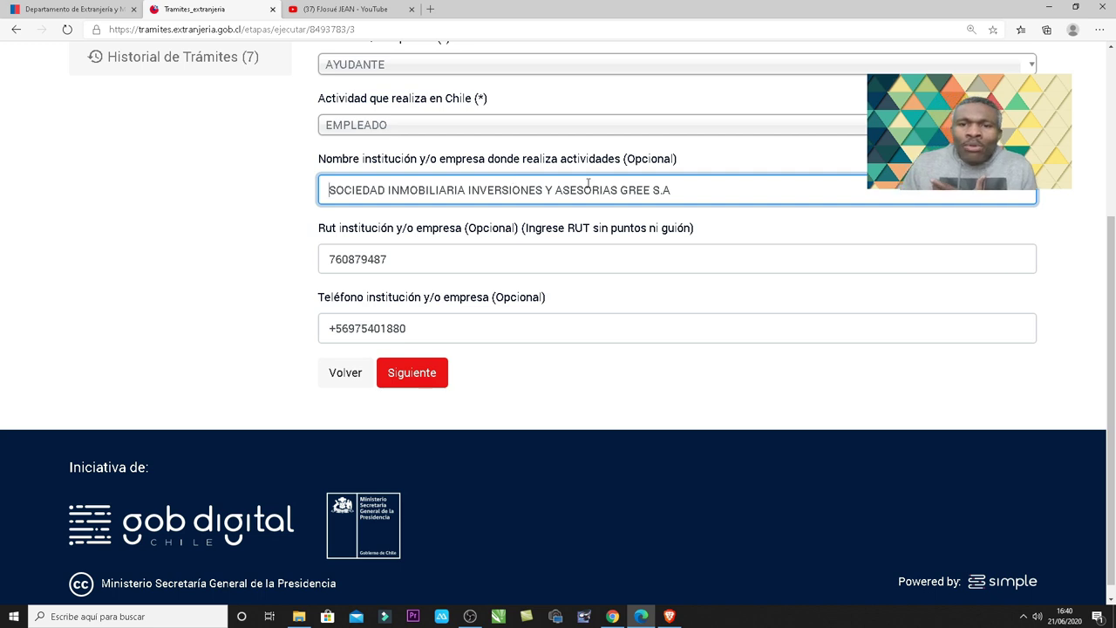
drag(627, 163, 709, 167)
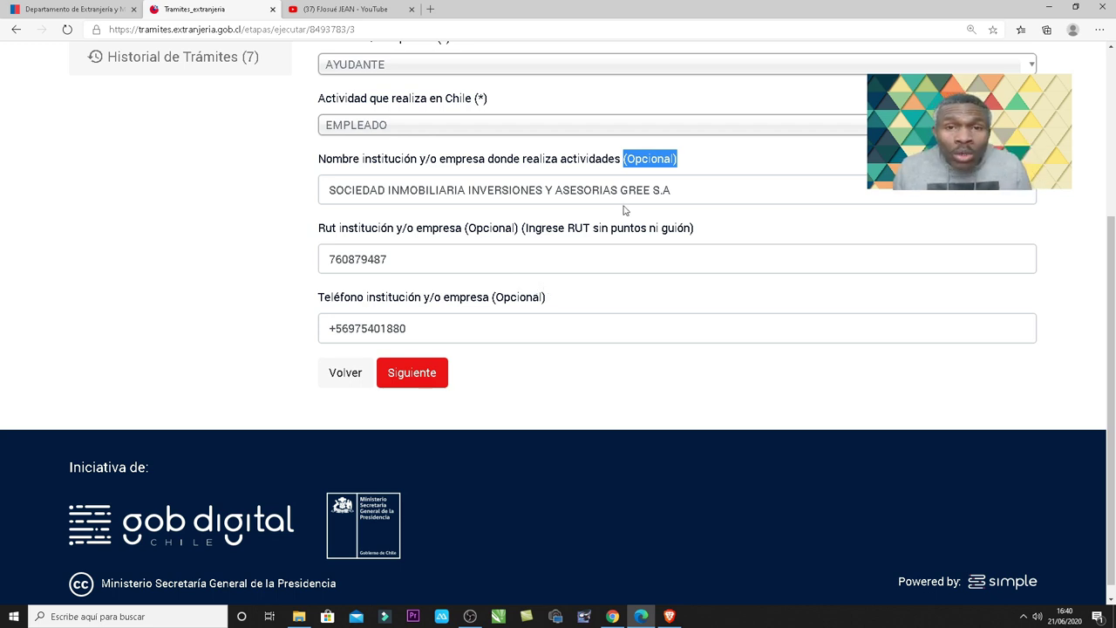
drag(331, 192, 675, 190)
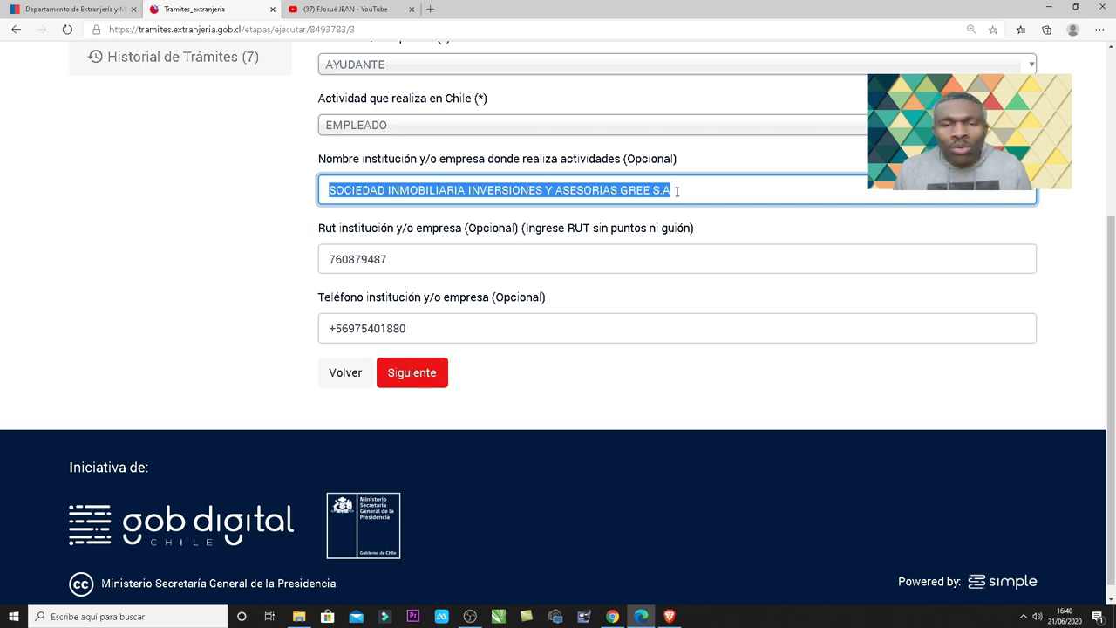
drag(319, 232, 418, 233)
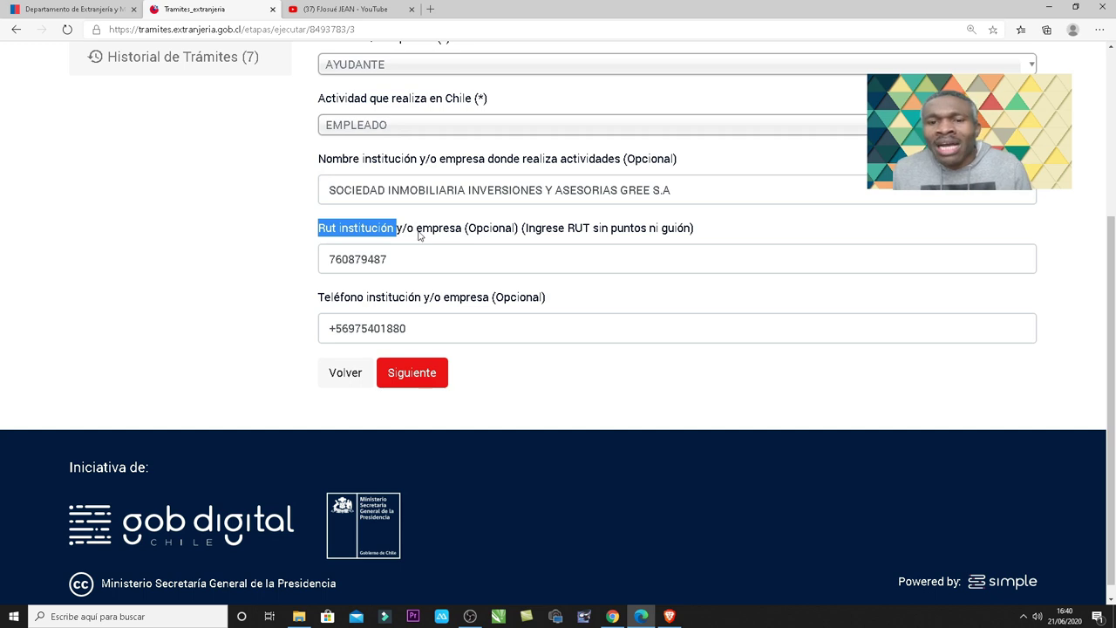
drag(329, 264, 397, 264)
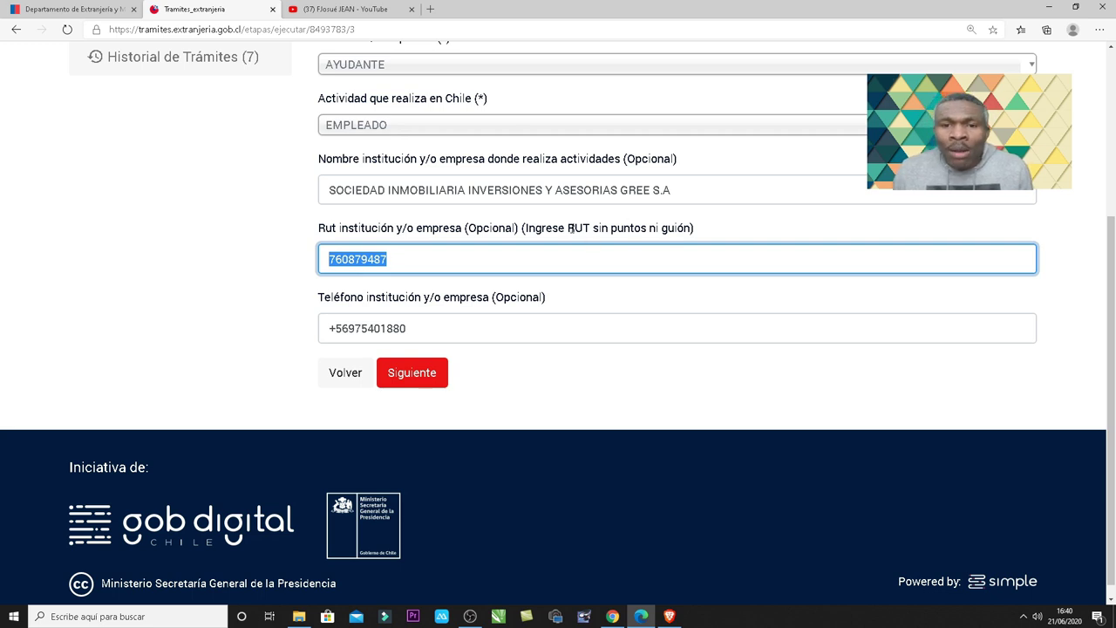
drag(594, 228, 697, 231)
drag(336, 262, 430, 266)
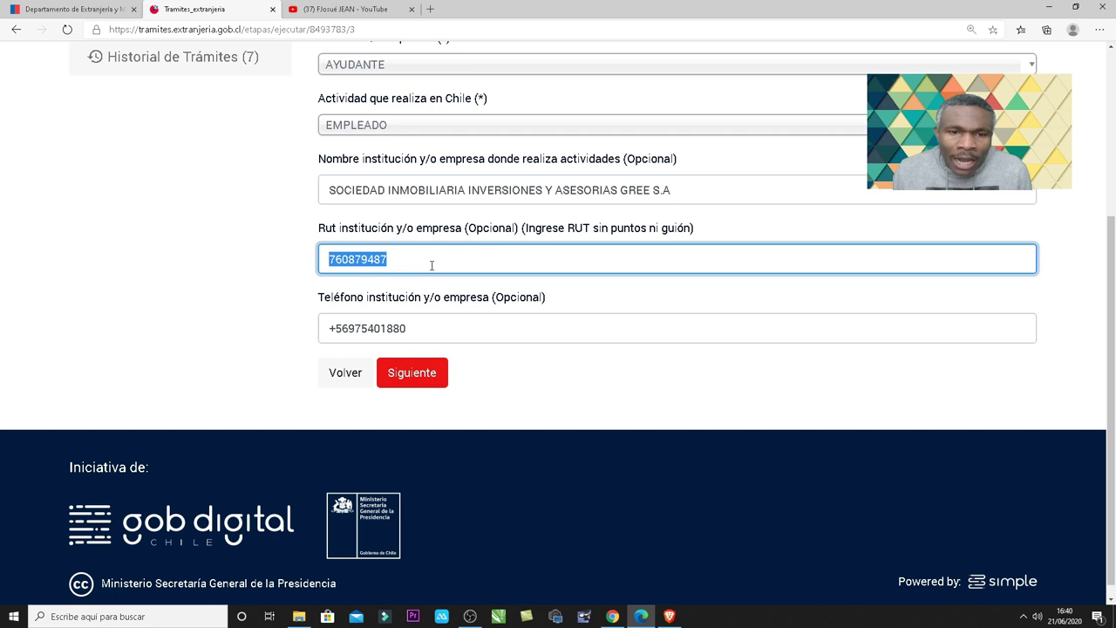
- Check the employer's optional phone entry and continue to the Documento de identificación form
scroll(406, 289, down, 1)
drag(327, 284, 519, 293)
click(530, 290)
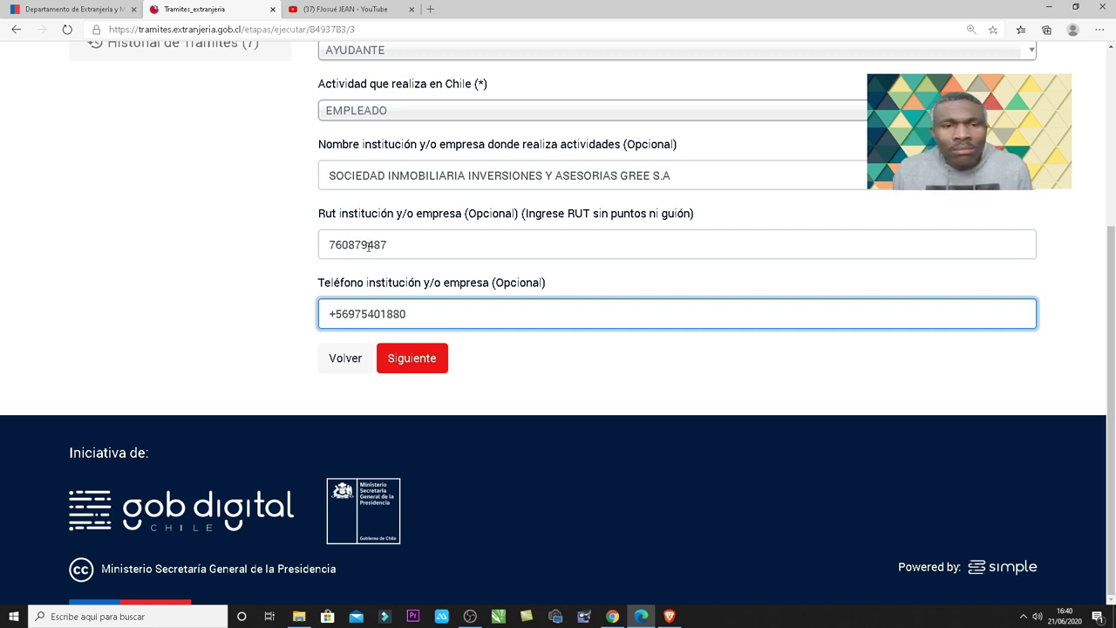
click(436, 366)
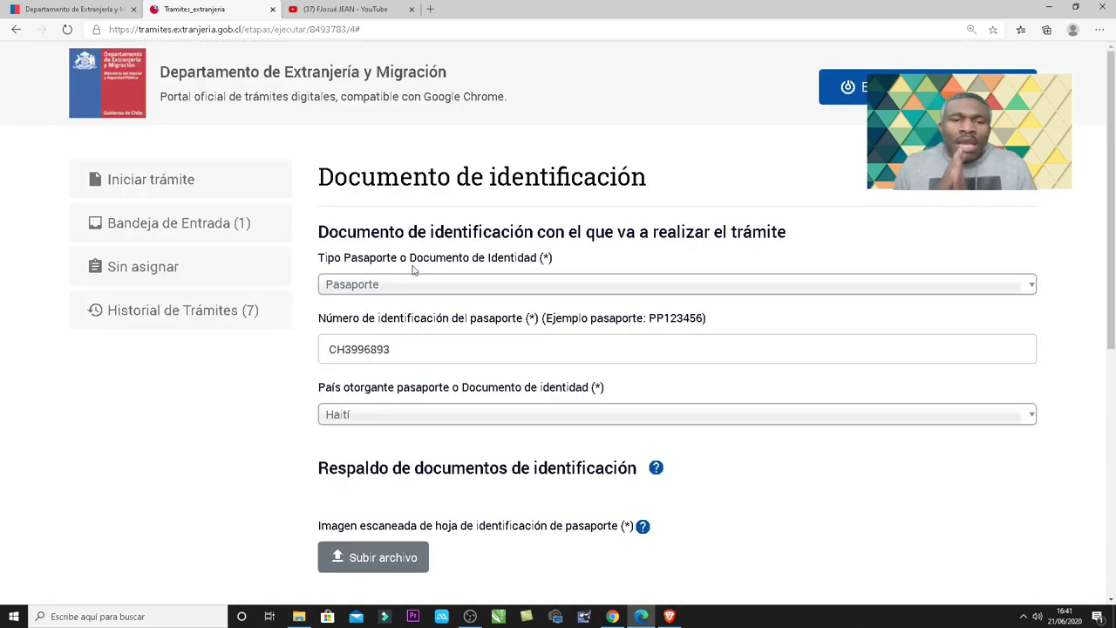
- Choose Pasaporte as the type of identification document for the application
drag(318, 181, 672, 180)
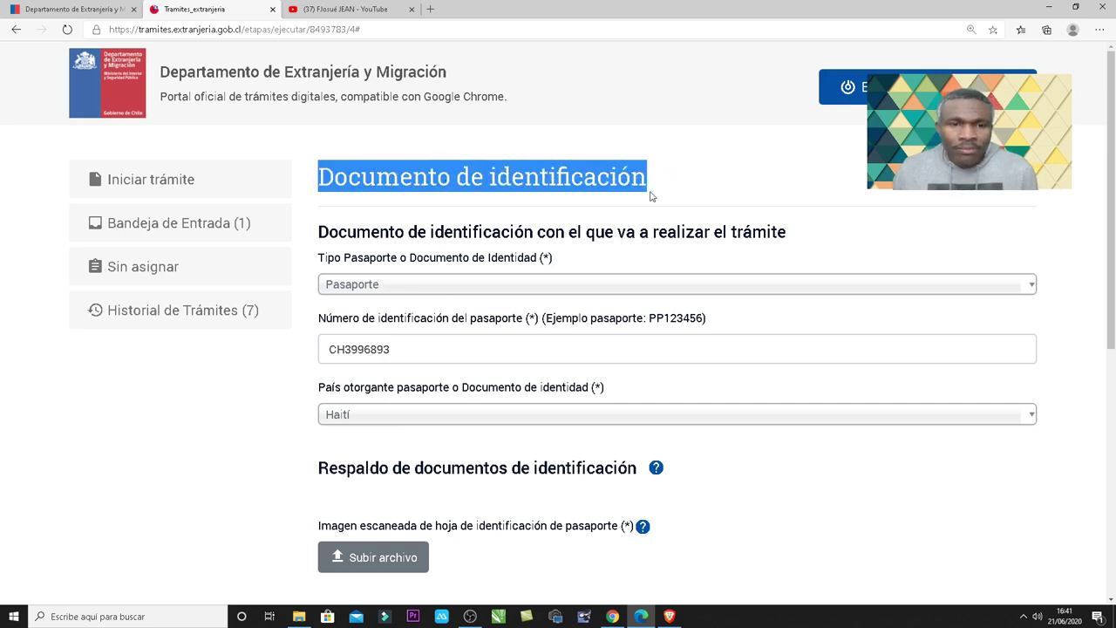
scroll(657, 208, down, 1)
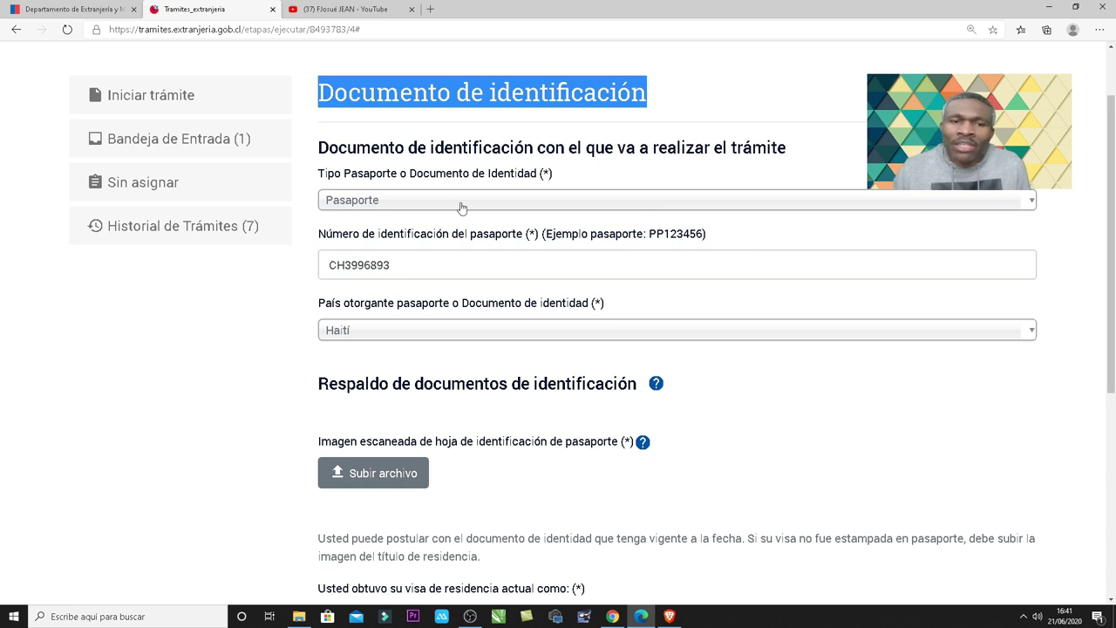
click(388, 207)
click(383, 294)
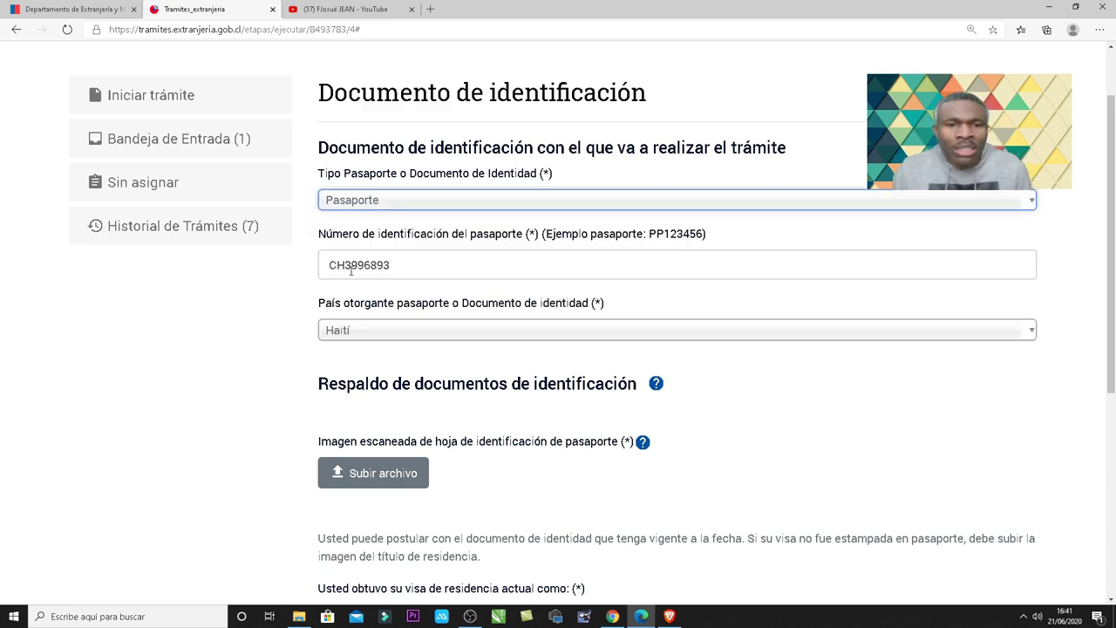
- Check the passport number and issuing country entries, and view the help examples for the scanned passport identification page
drag(326, 235, 468, 252)
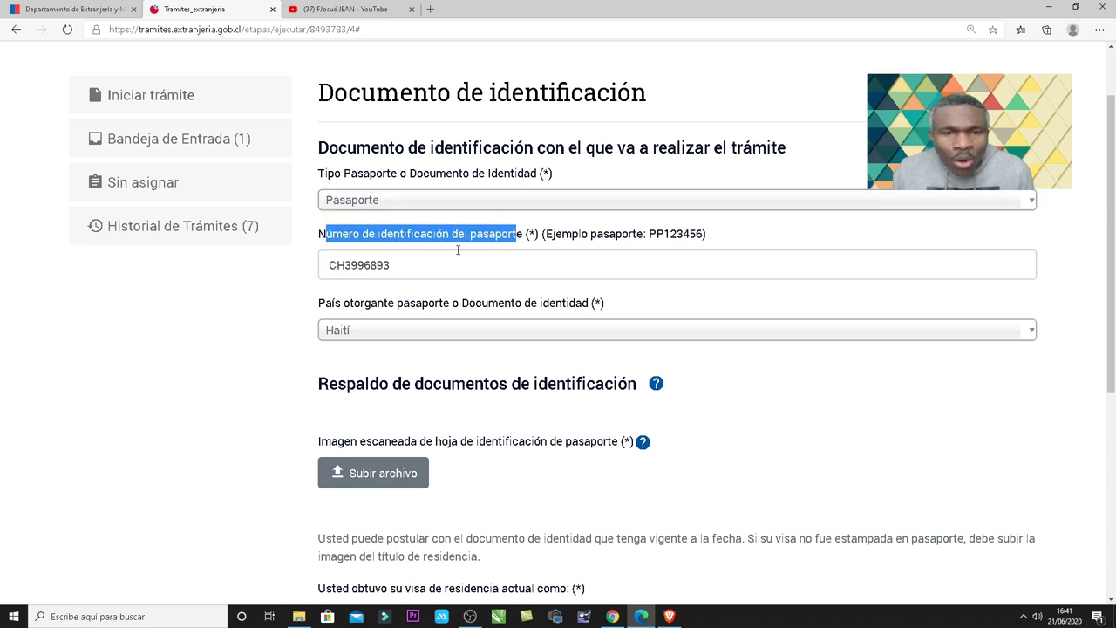
scroll(357, 193, down, 1)
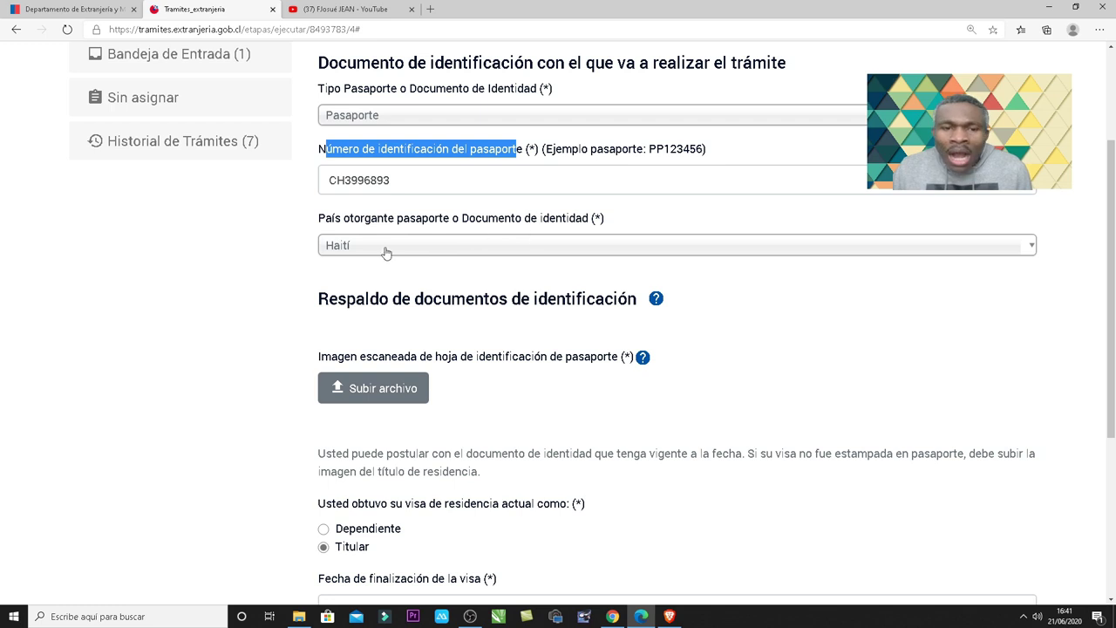
scroll(349, 253, down, 1)
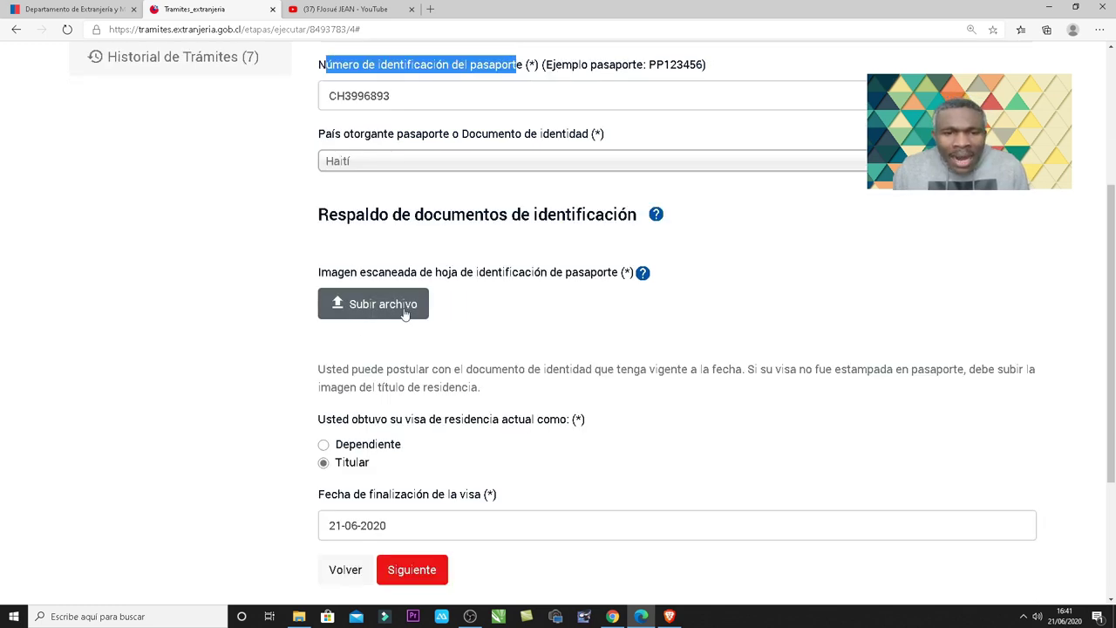
scroll(373, 316, down, 1)
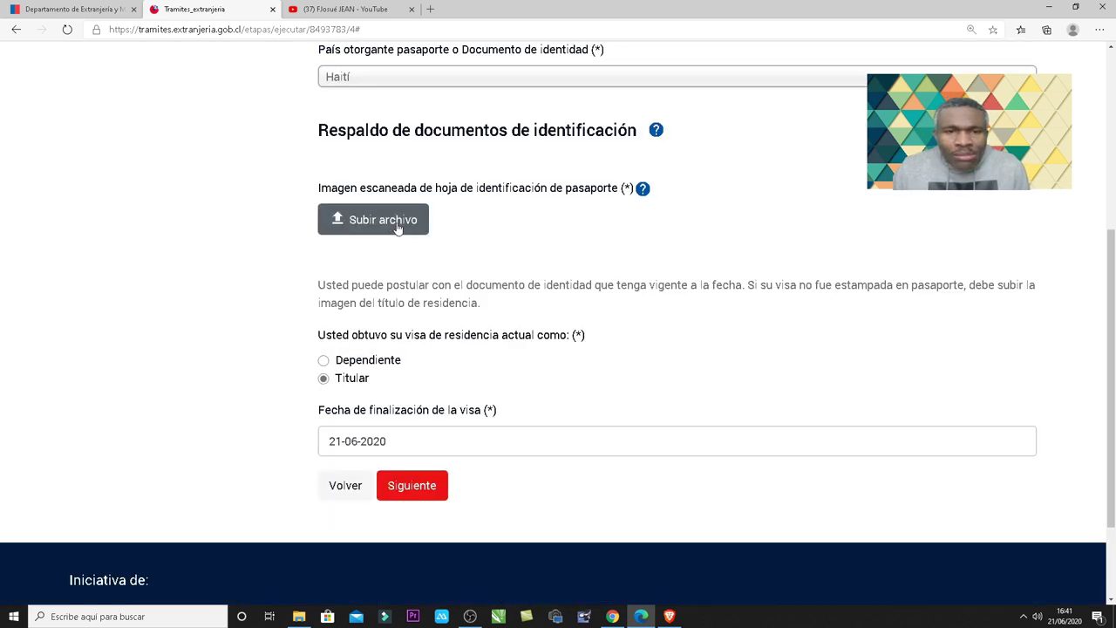
click(643, 190)
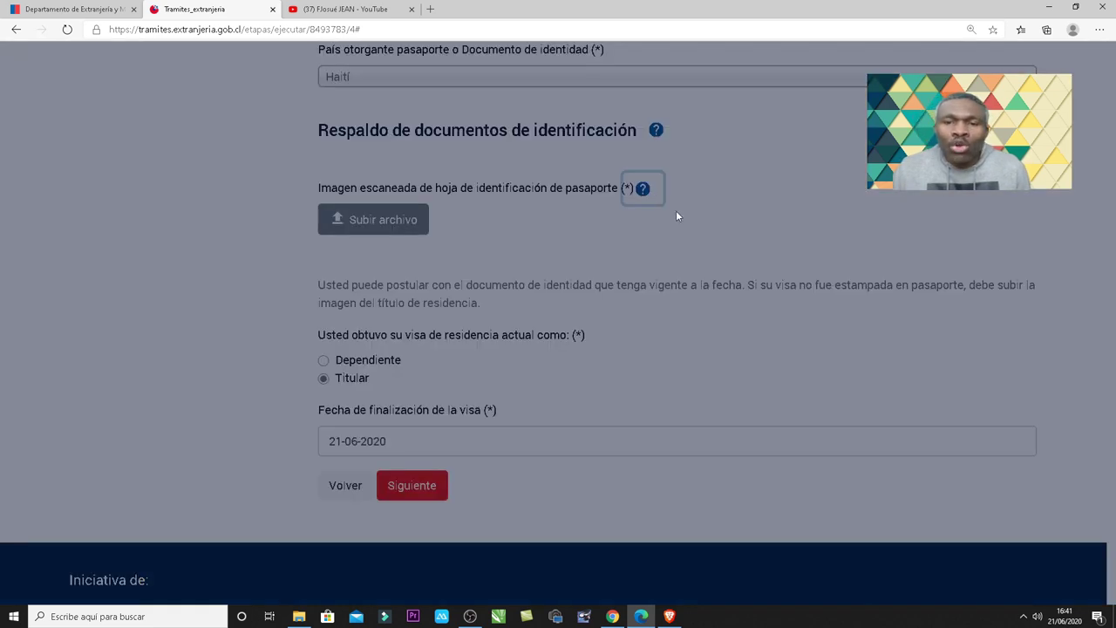
scroll(395, 142, down, 1)
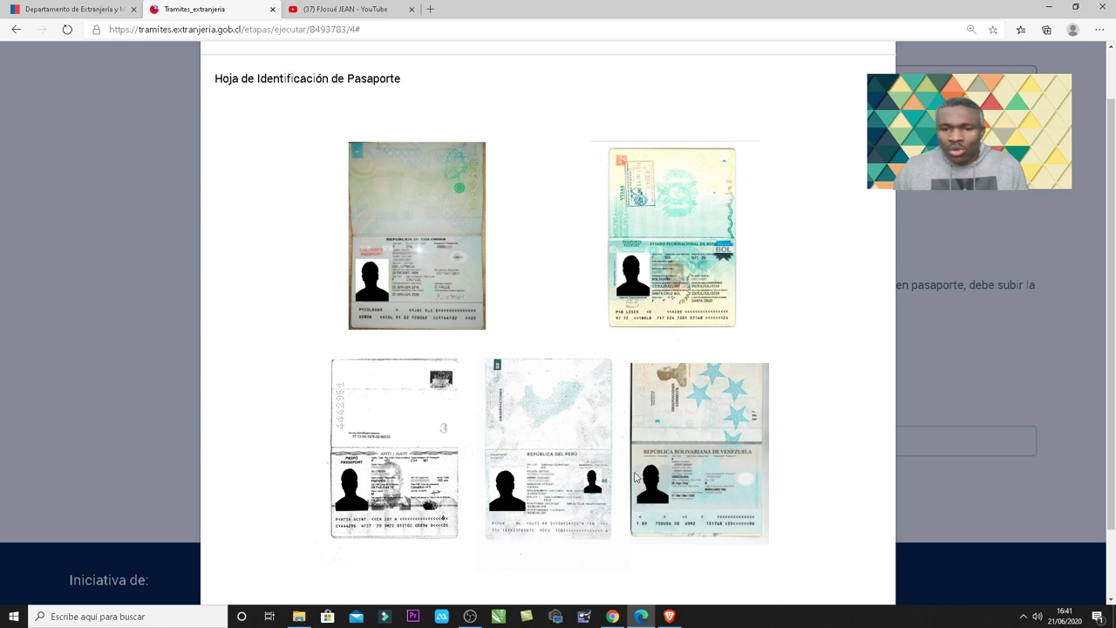
scroll(421, 441, down, 1)
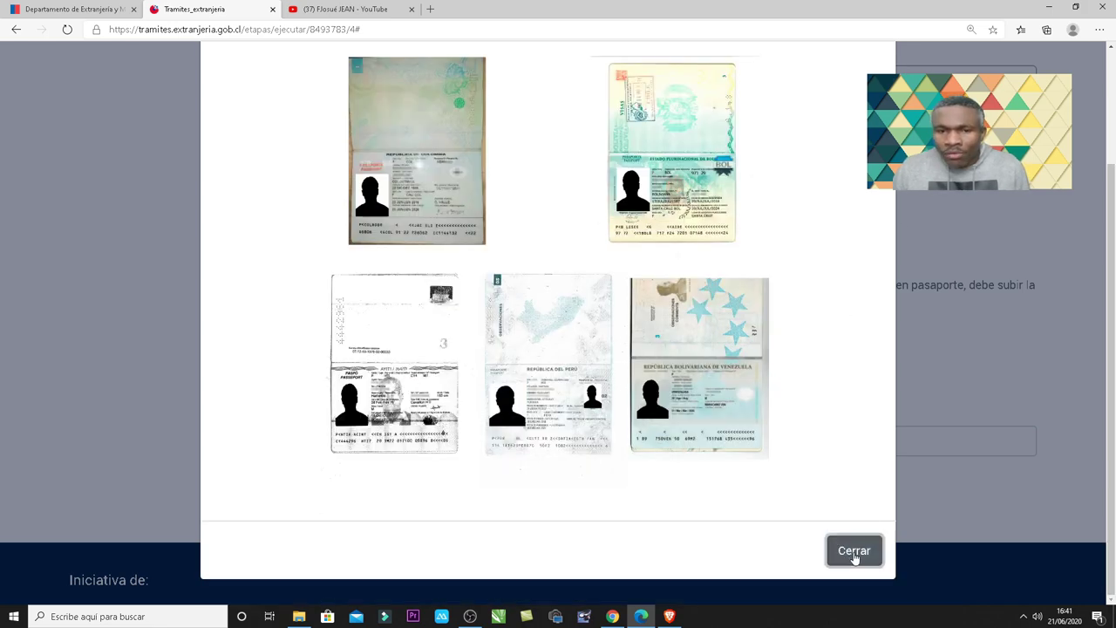
click(854, 551)
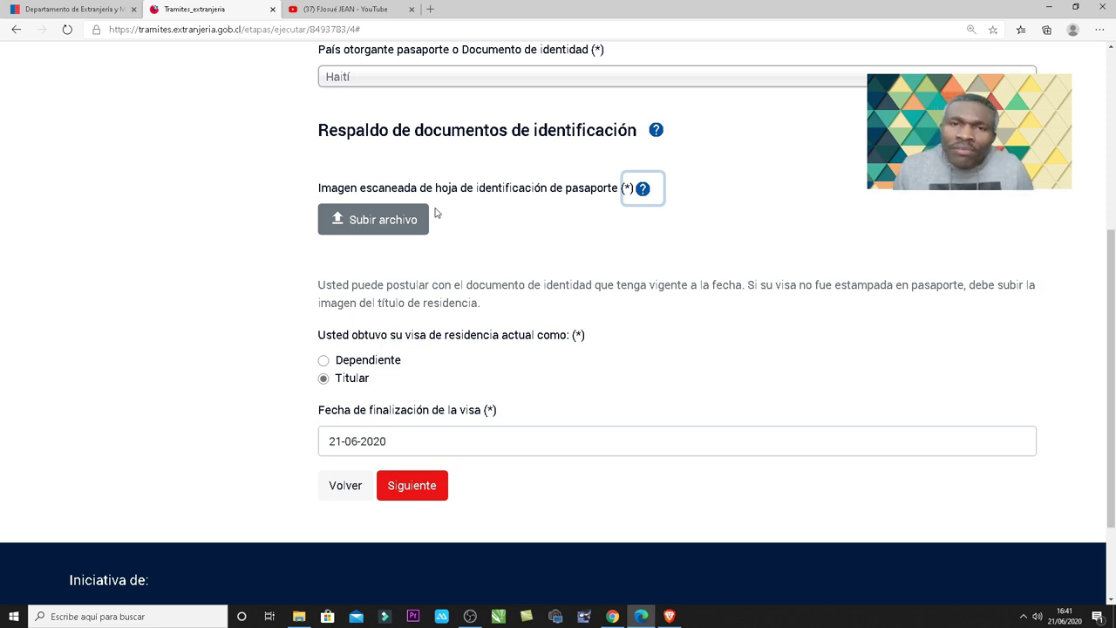
- Upload the PASAPORTE PDF from the applicant's Desktop folder as the scanned passport identification page
click(368, 229)
click(279, 275)
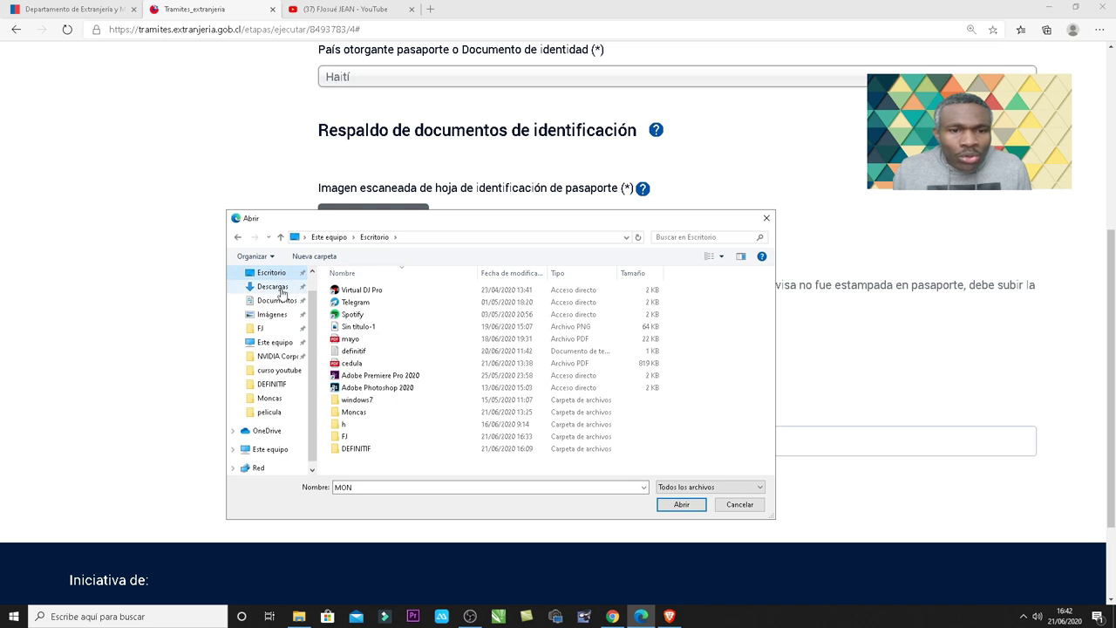
double_click(352, 415)
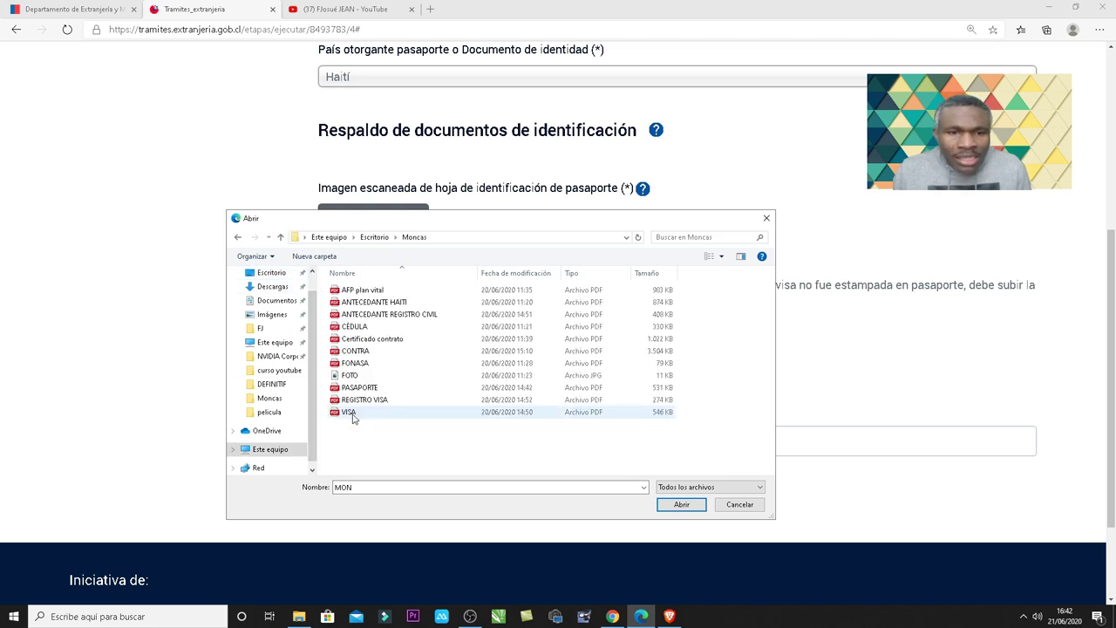
drag(552, 224, 523, 87)
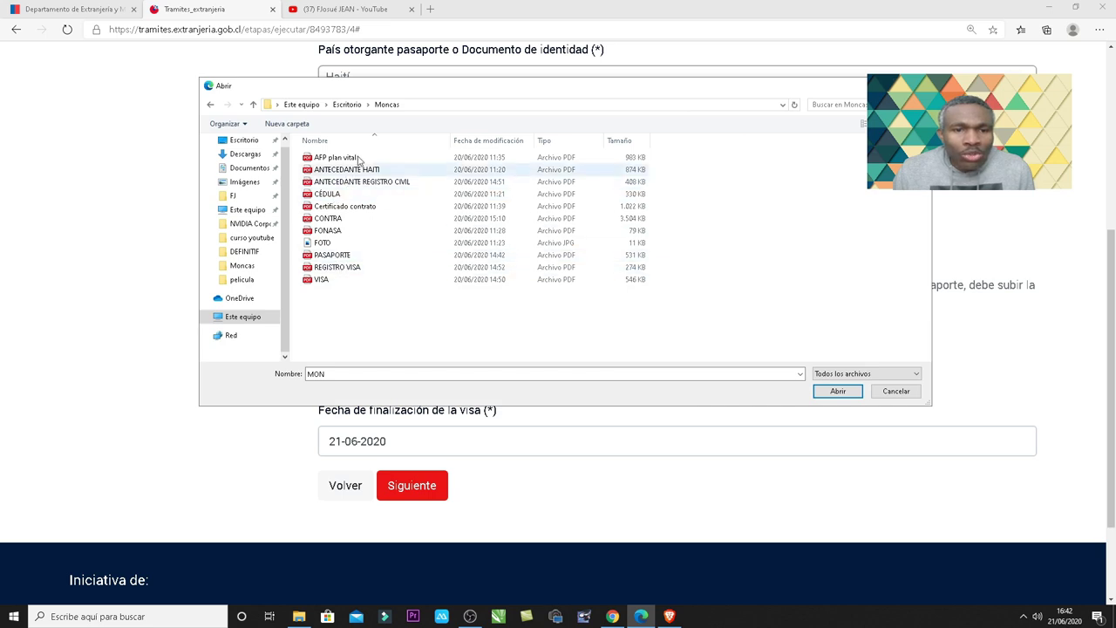
click(312, 255)
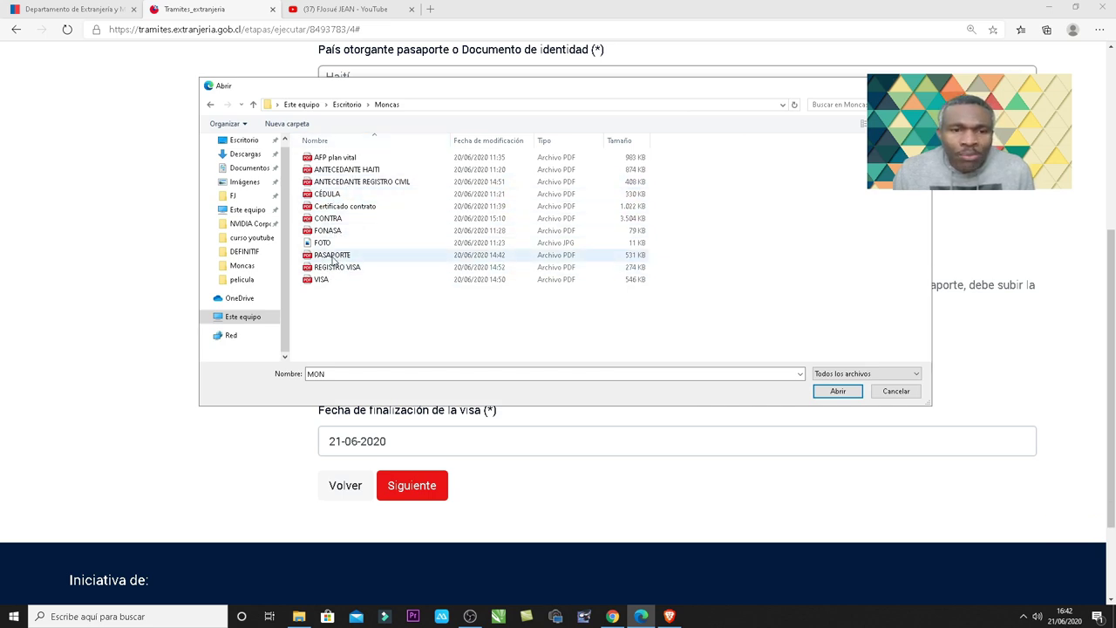
click(839, 391)
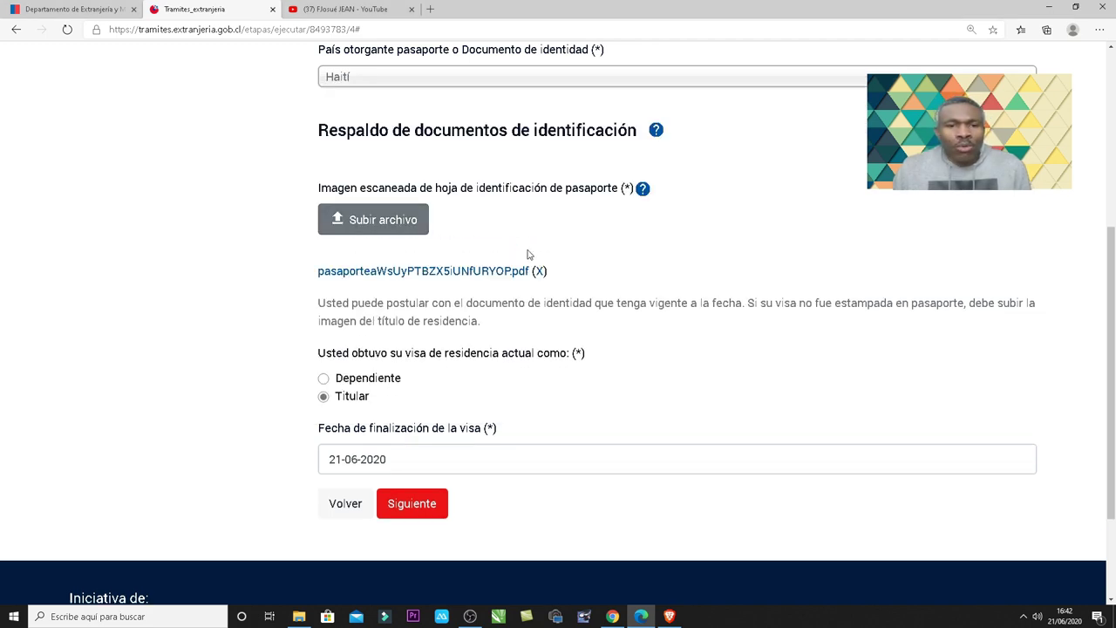
- Select Titular as the way the current residence visa was obtained and continue to the Motivos para postular form
scroll(400, 180, down, 2)
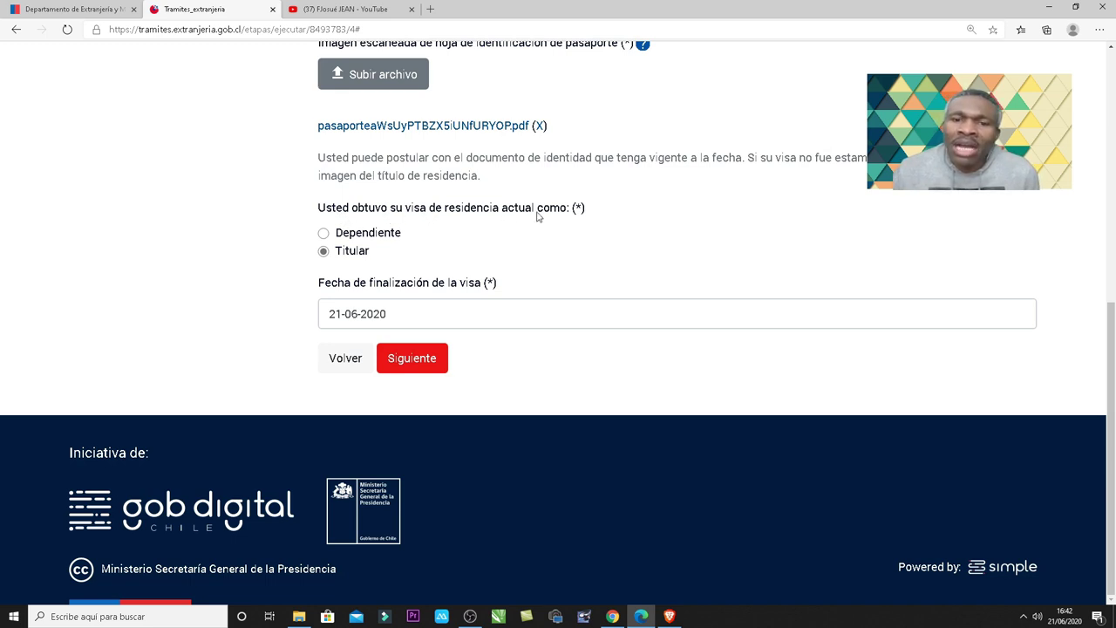
click(334, 234)
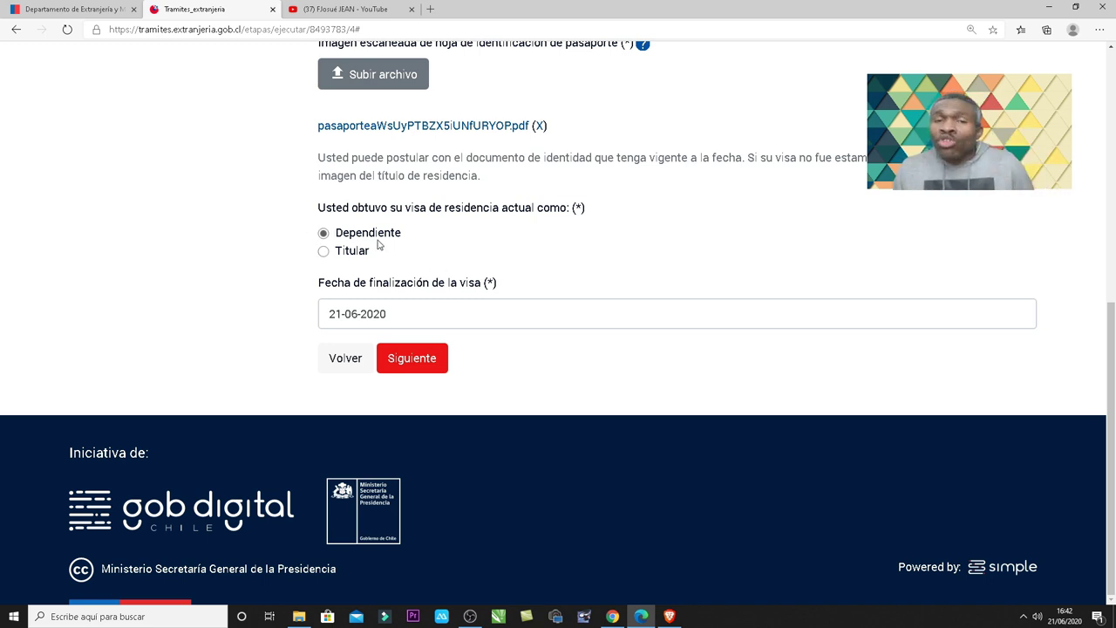
click(325, 253)
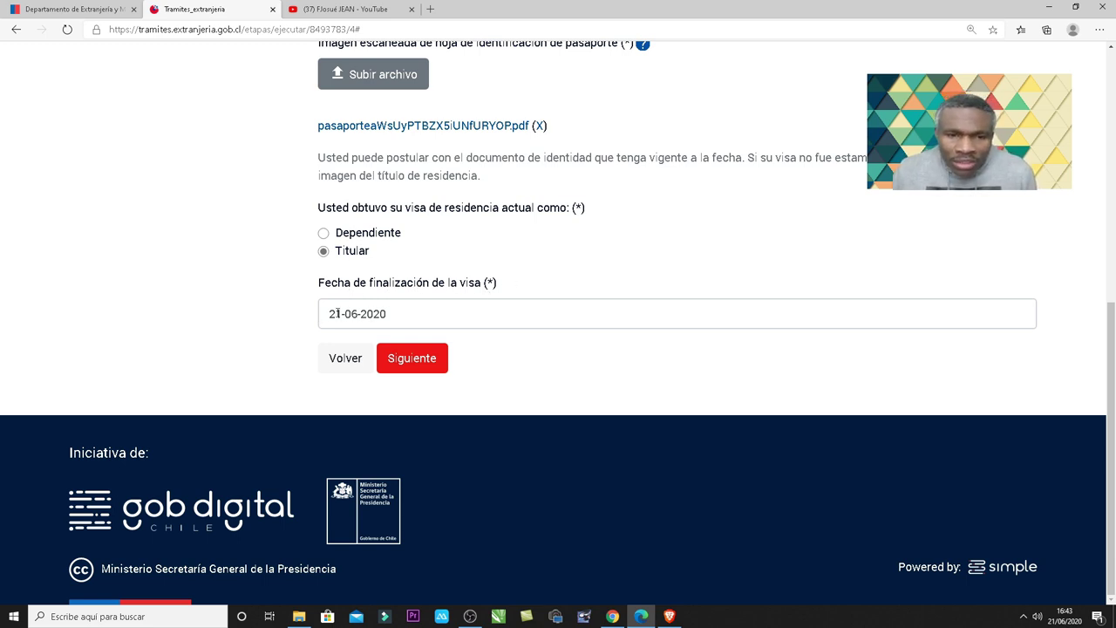
click(438, 364)
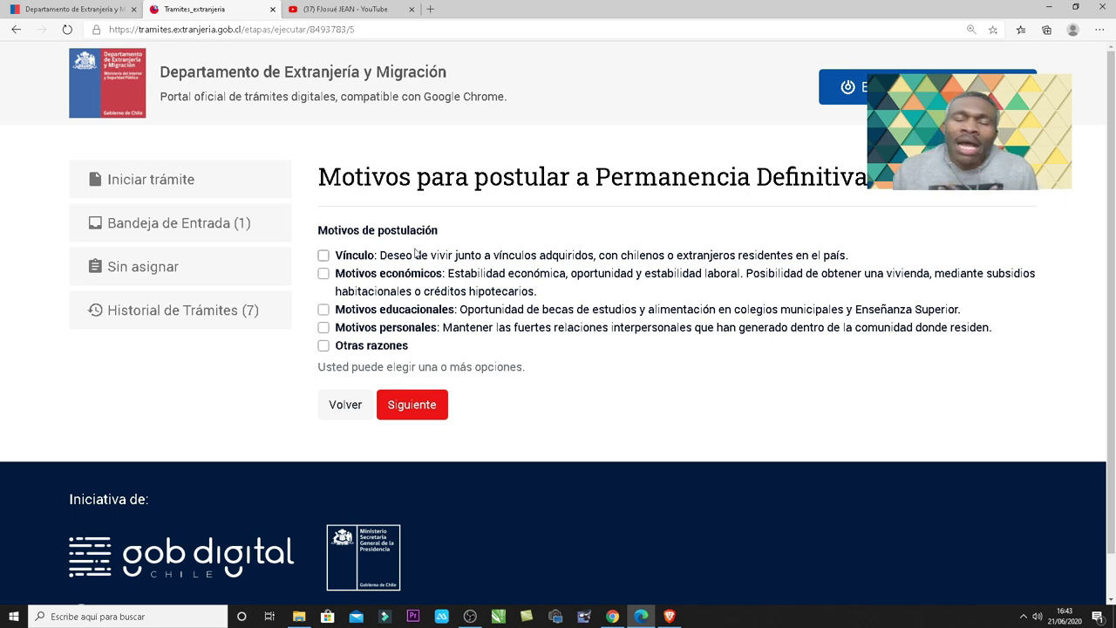
- Select Motivos económicos as the reason for applying and continue to the Documentación General form
scroll(419, 251, down, 2)
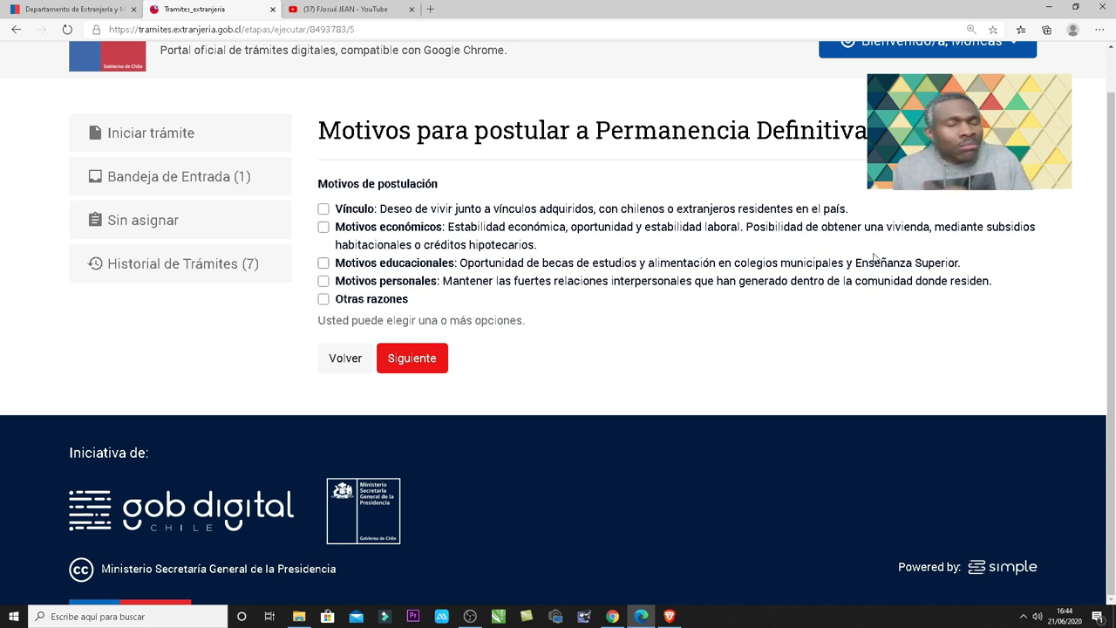
click(324, 228)
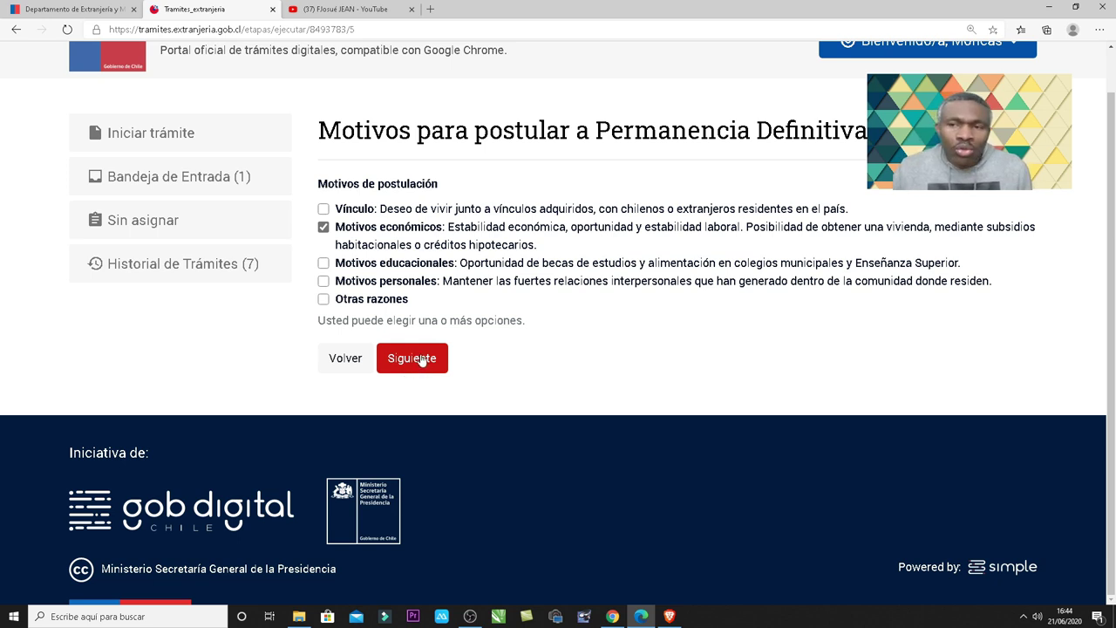
scroll(406, 292, up, 1)
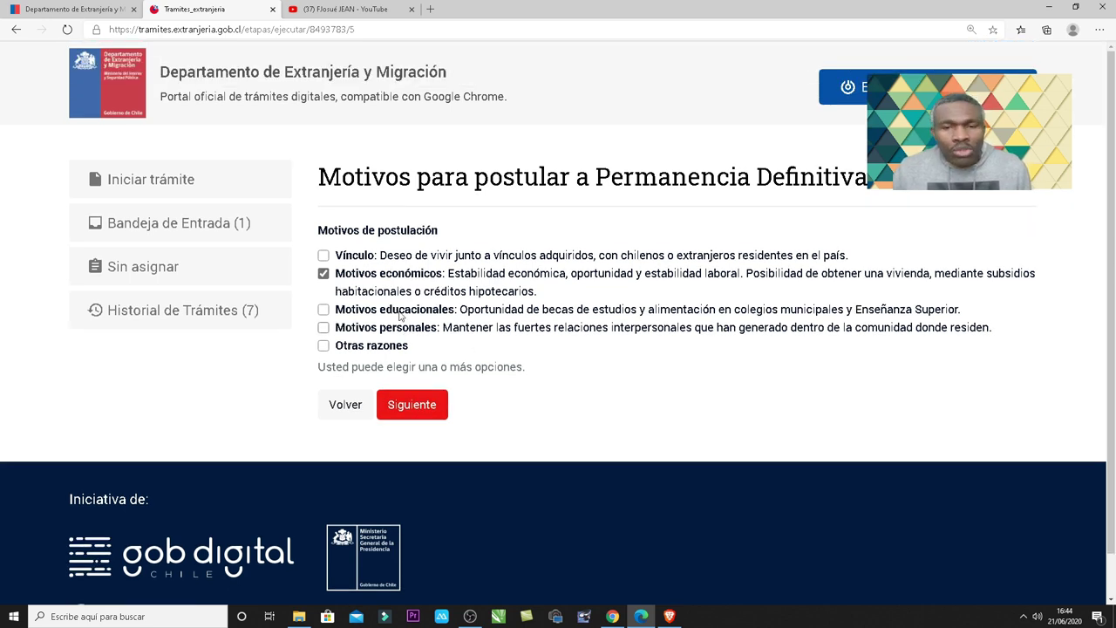
click(420, 408)
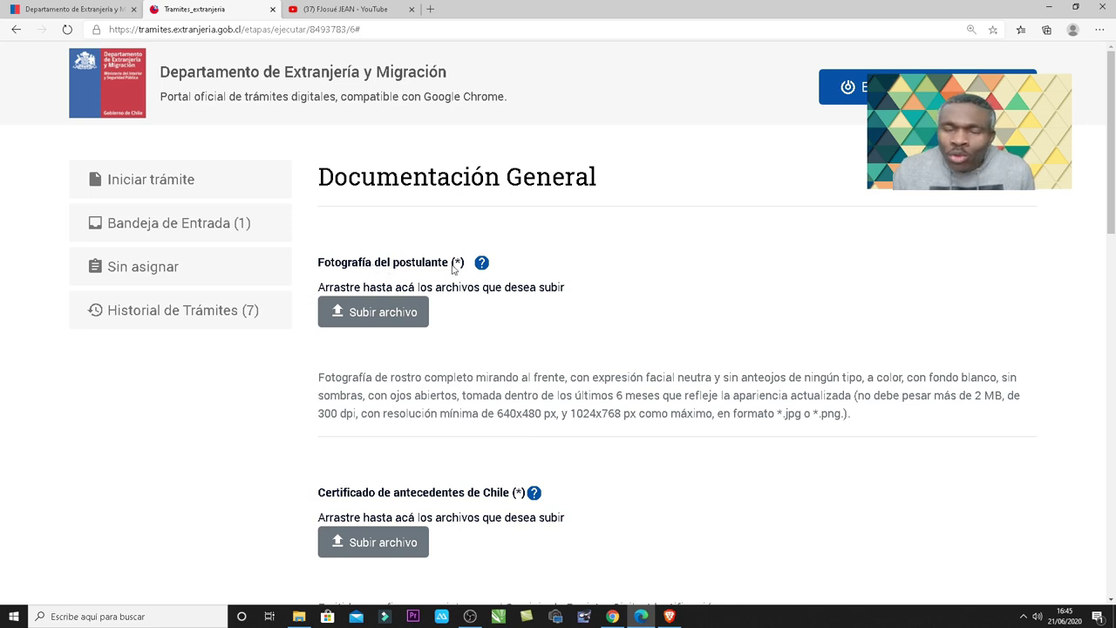
- Review all documents requested under Documentación General, from the applicant's photograph to the last visa registration certificate
scroll(466, 270, down, 3)
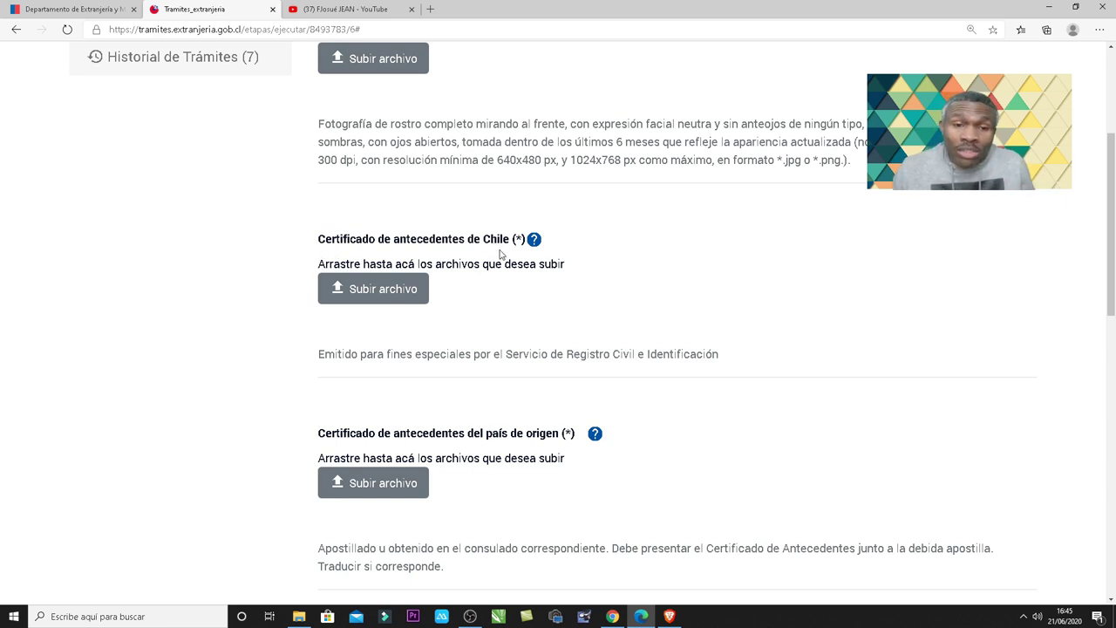
scroll(470, 305, down, 1)
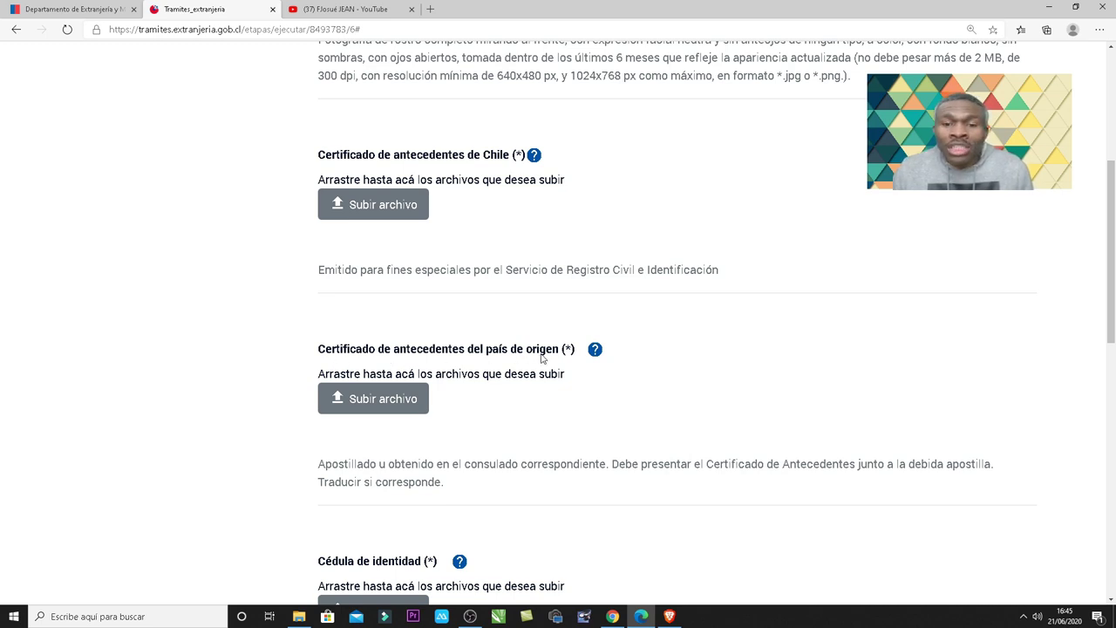
scroll(541, 356, down, 1)
scroll(418, 257, down, 1)
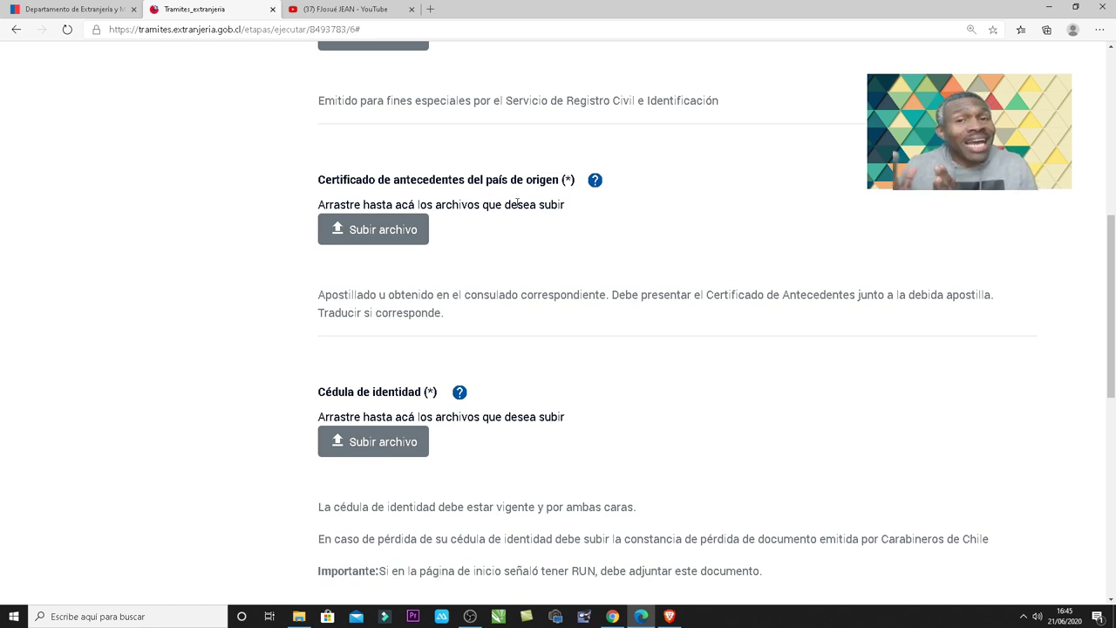
scroll(574, 217, down, 2)
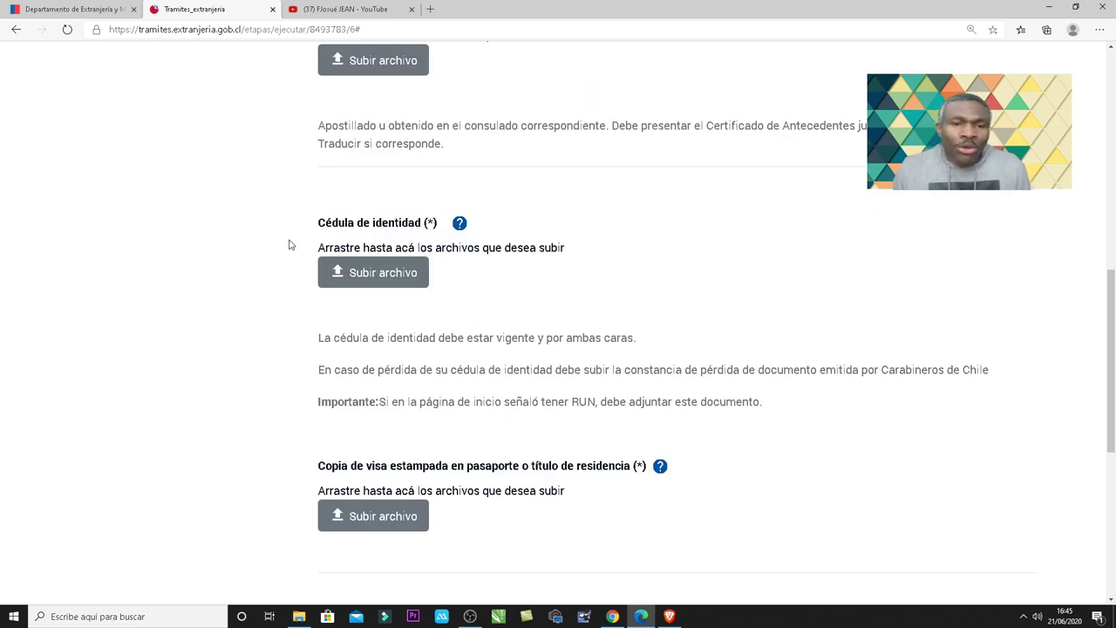
scroll(440, 234, down, 1)
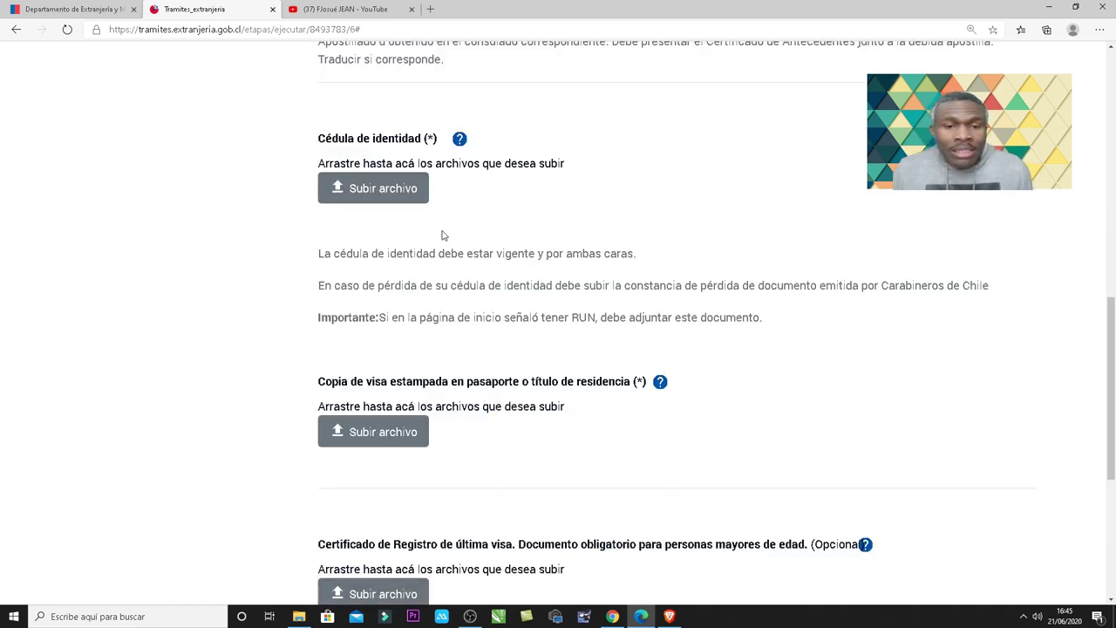
scroll(441, 236, down, 1)
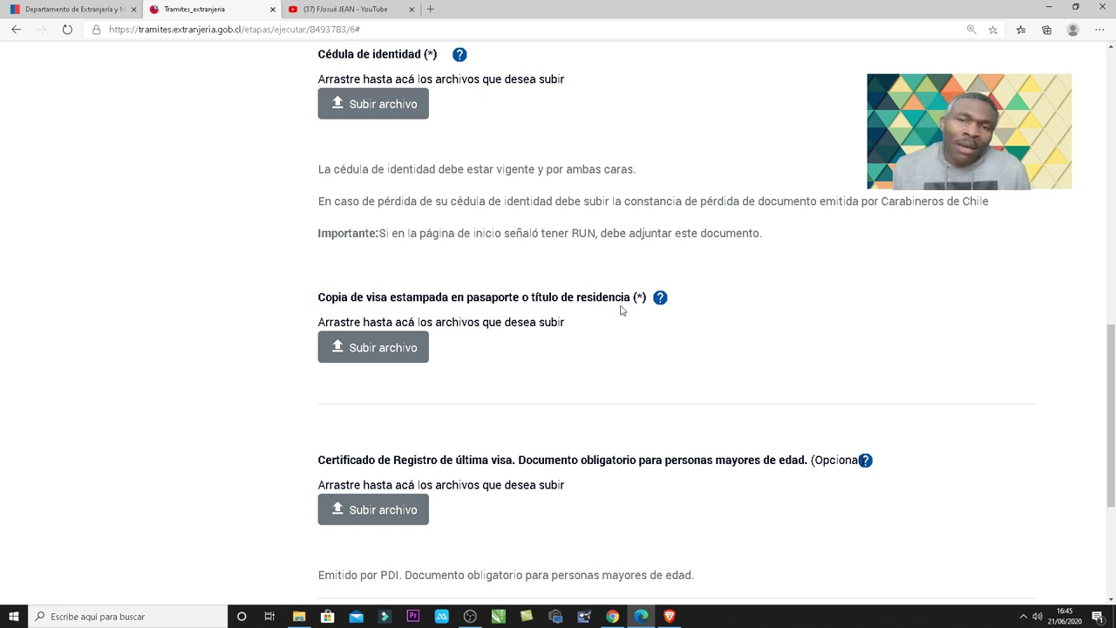
scroll(621, 312, down, 1)
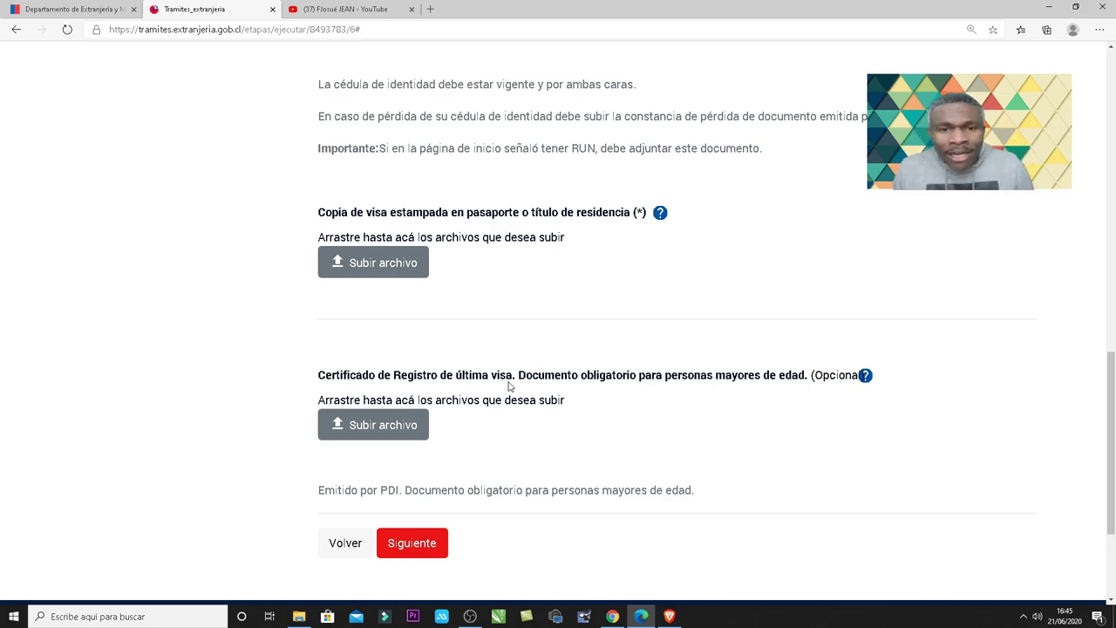
scroll(509, 386, up, 15)
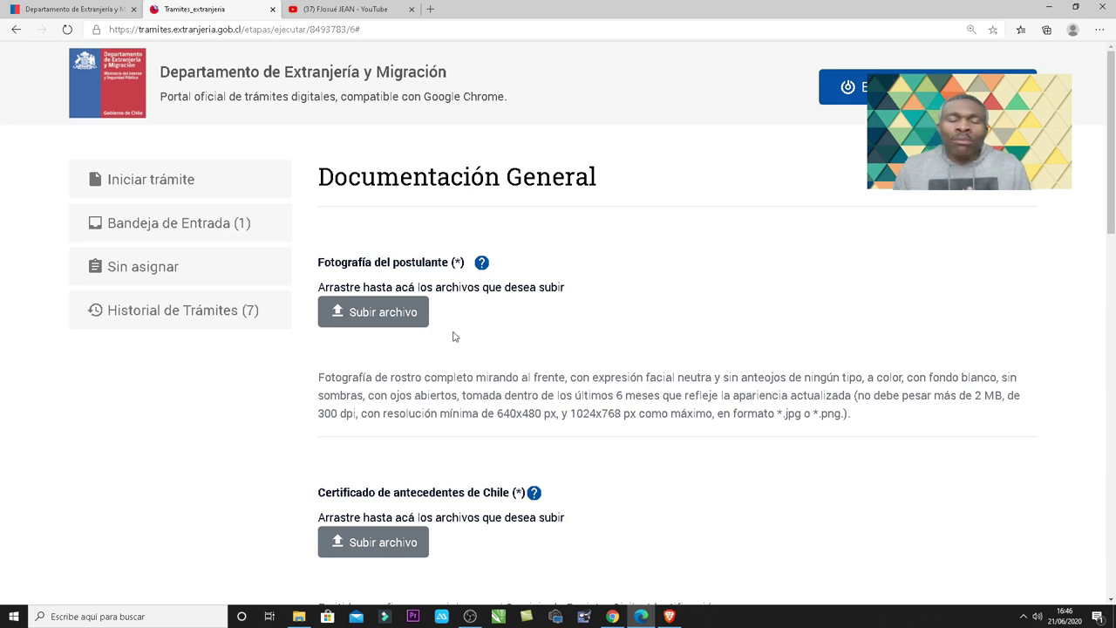
- Examine the Fotografía del postulante help for the sample photos and the required resolution, file format and photo age, and close it
click(482, 265)
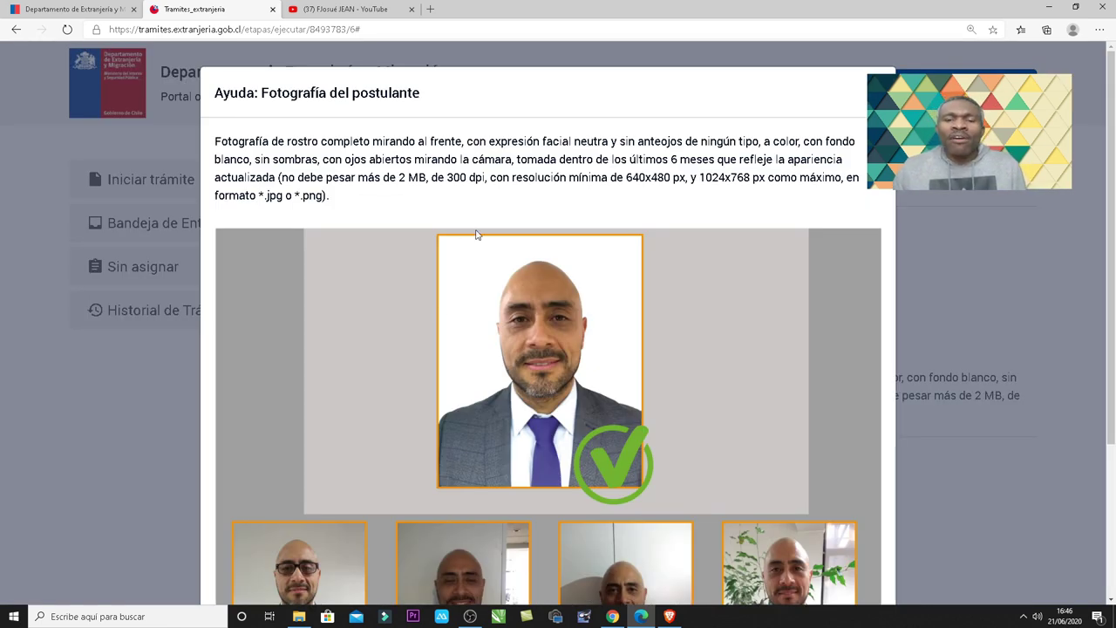
scroll(553, 290, down, 3)
scroll(538, 303, up, 3)
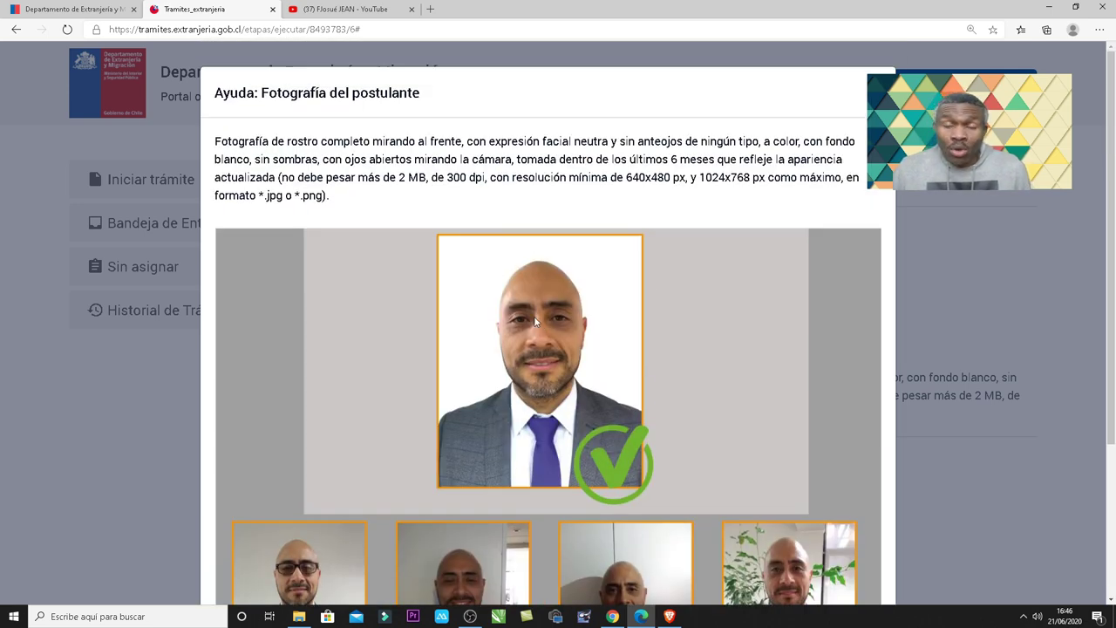
scroll(306, 373, down, 3)
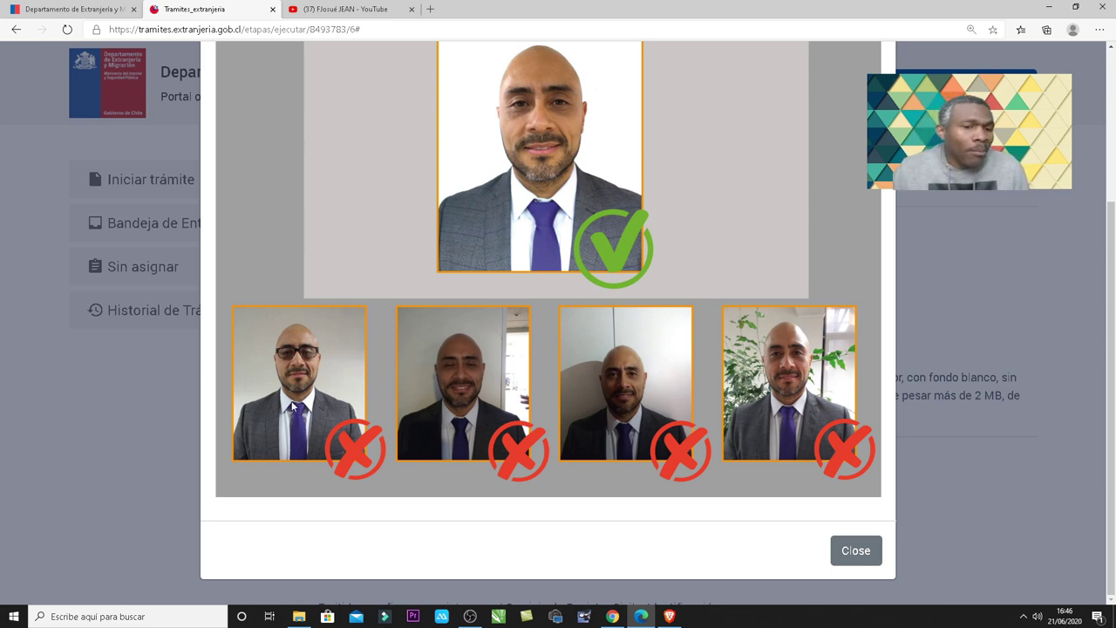
scroll(754, 408, up, 2)
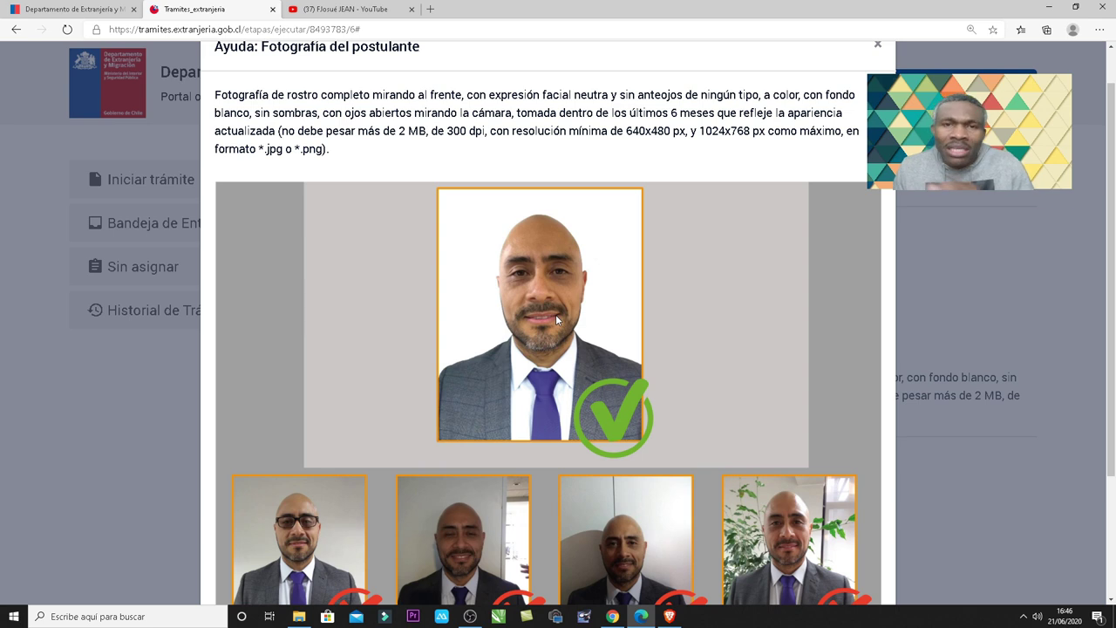
scroll(584, 326, up, 1)
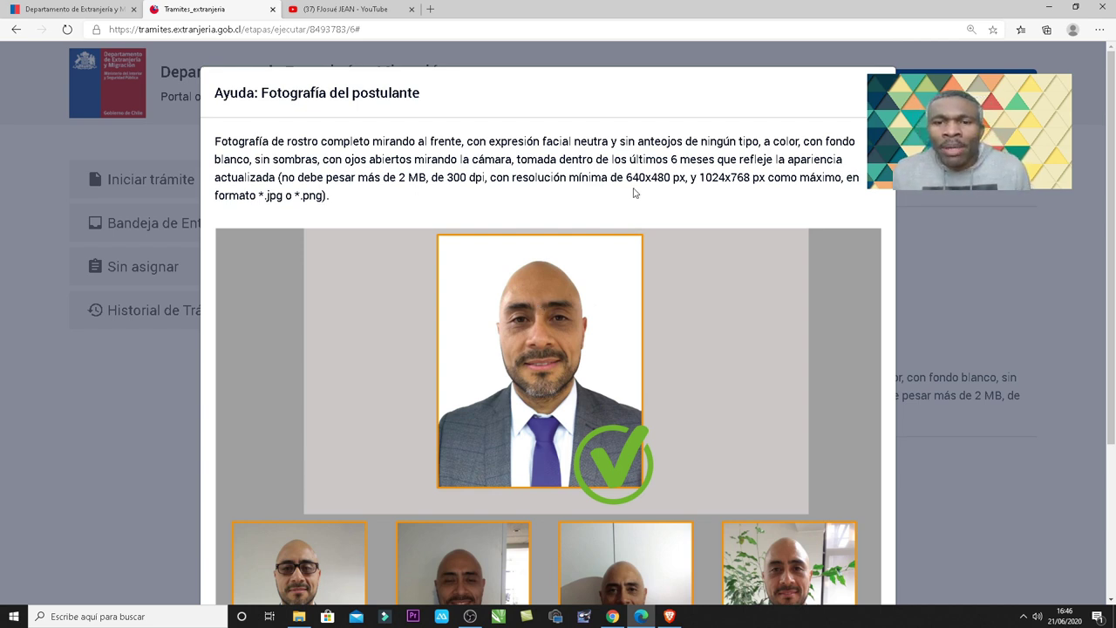
drag(626, 177, 751, 178)
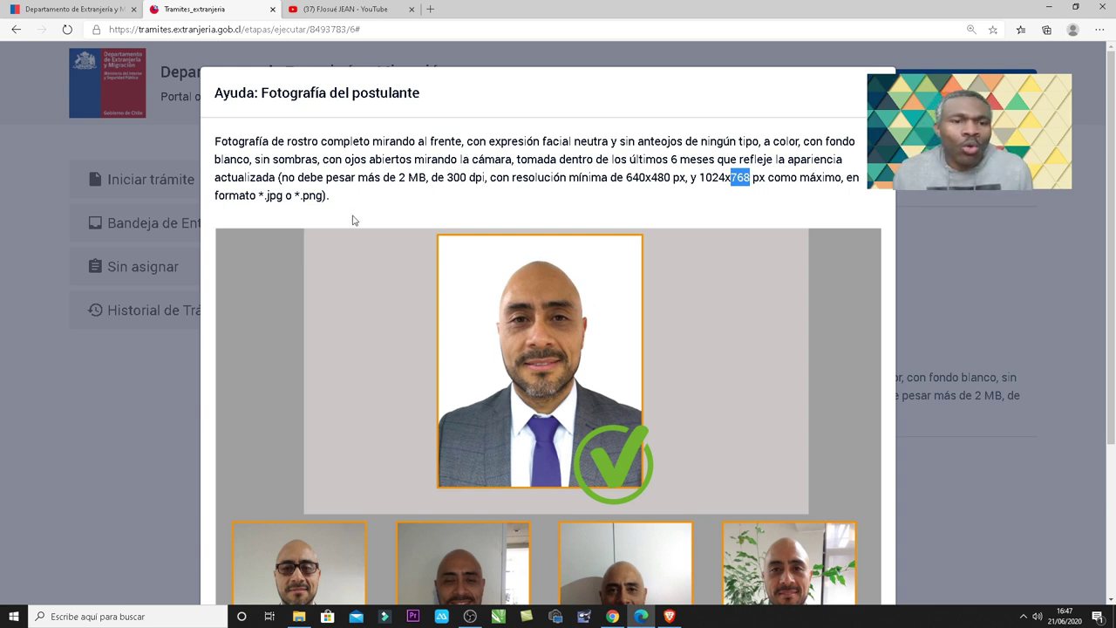
drag(265, 197, 321, 197)
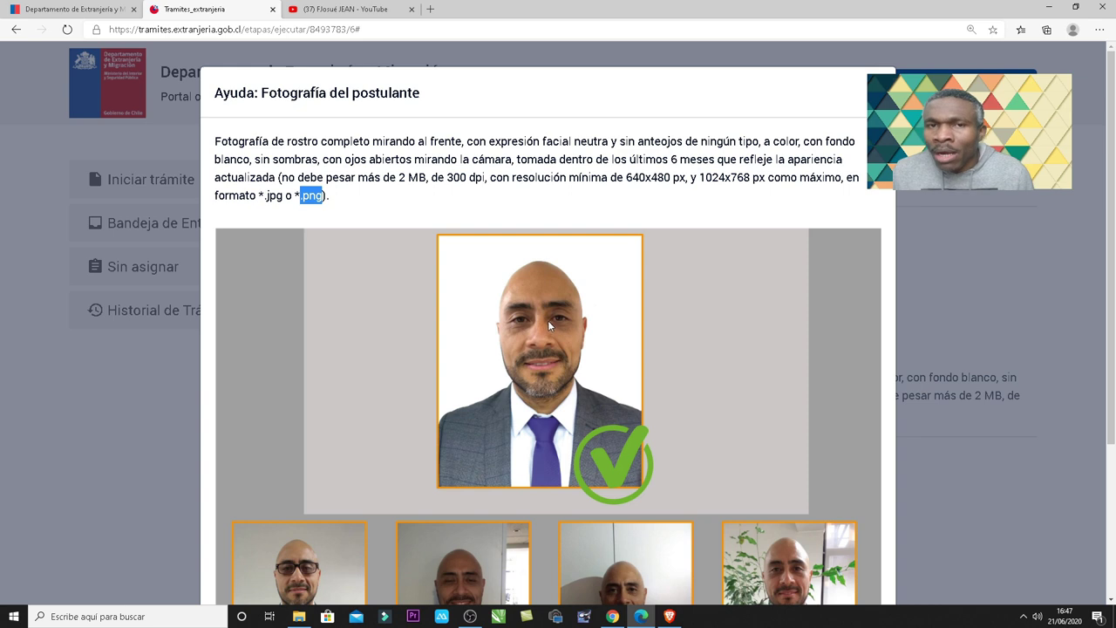
double_click(674, 160)
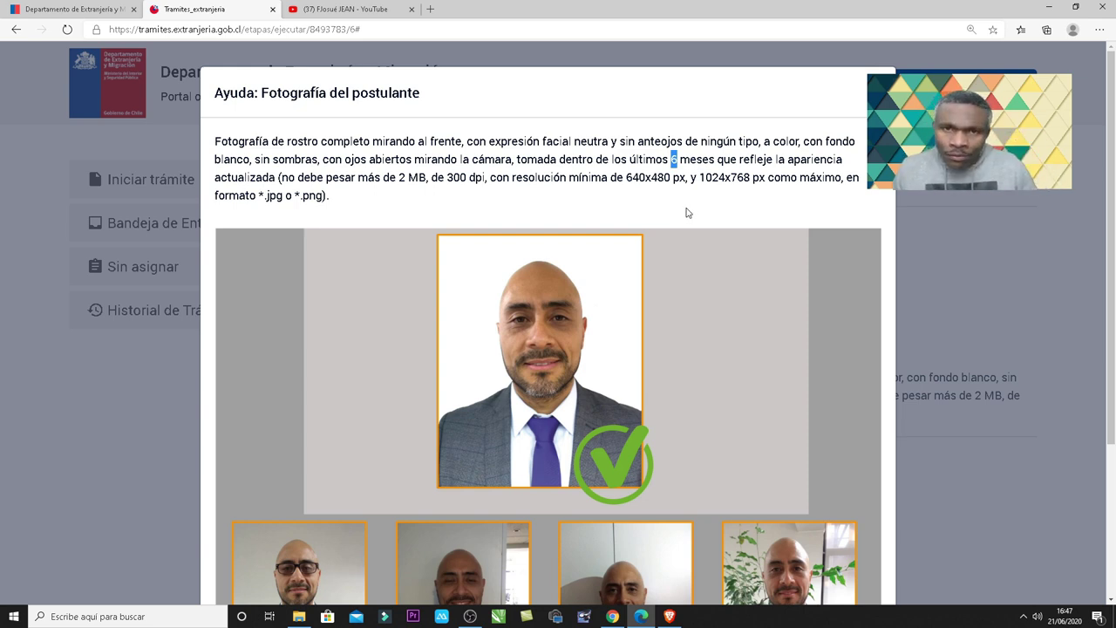
key(Escape)
- Start uploading the applicant's photograph for Fotografía del postulante in the Documentación General form
scroll(500, 233, down, 1)
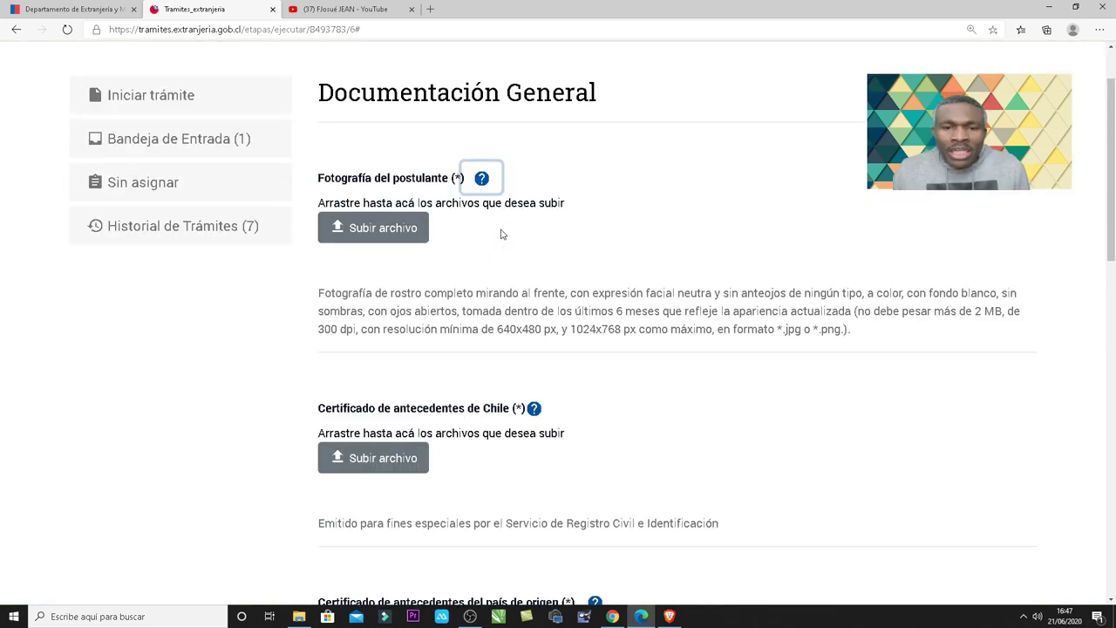
scroll(489, 222, down, 1)
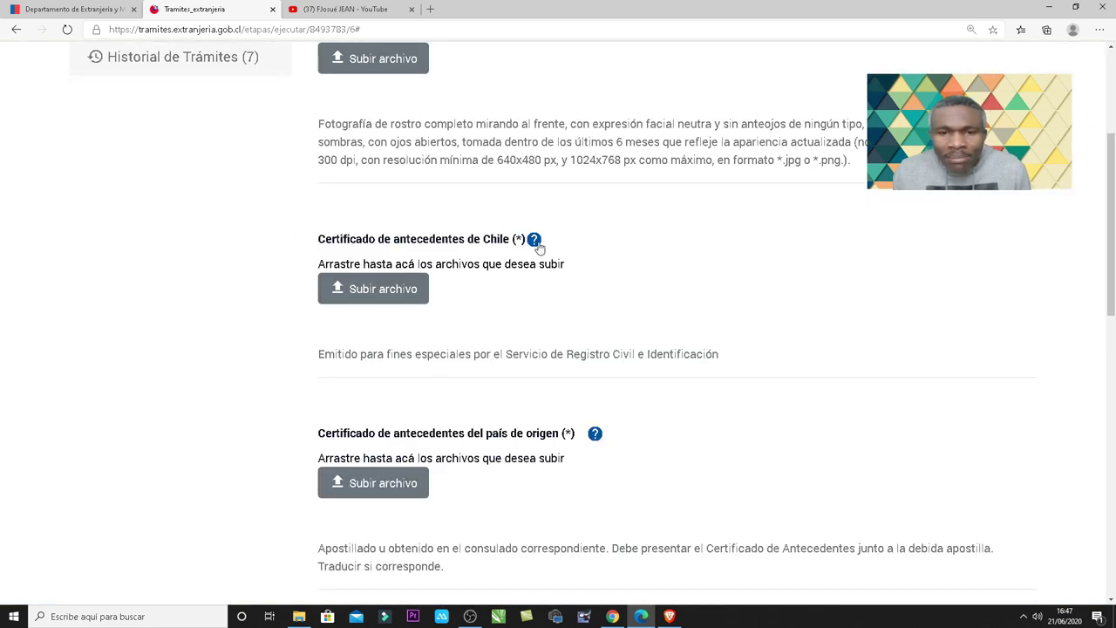
scroll(541, 253, down, 3)
scroll(596, 270, down, 1)
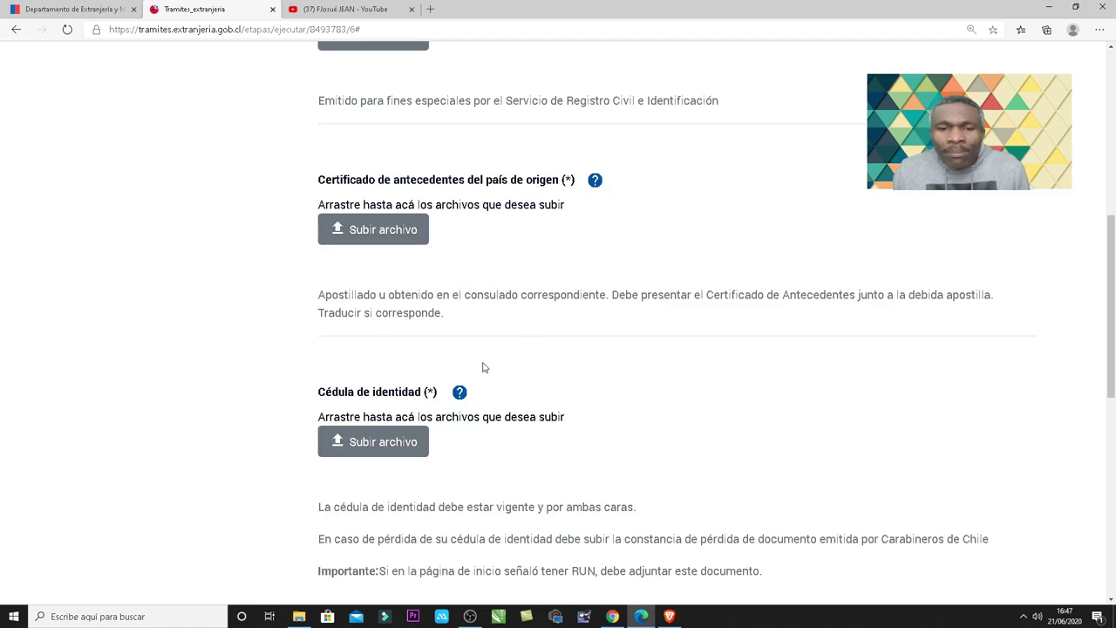
scroll(463, 383, down, 2)
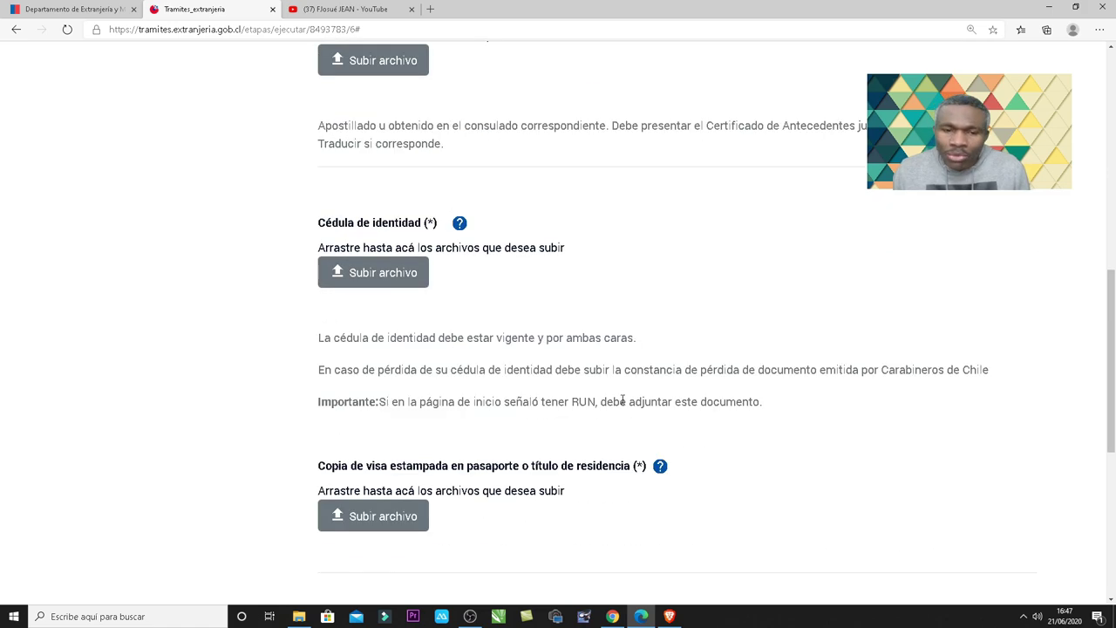
scroll(610, 377, up, 7)
scroll(610, 376, up, 1)
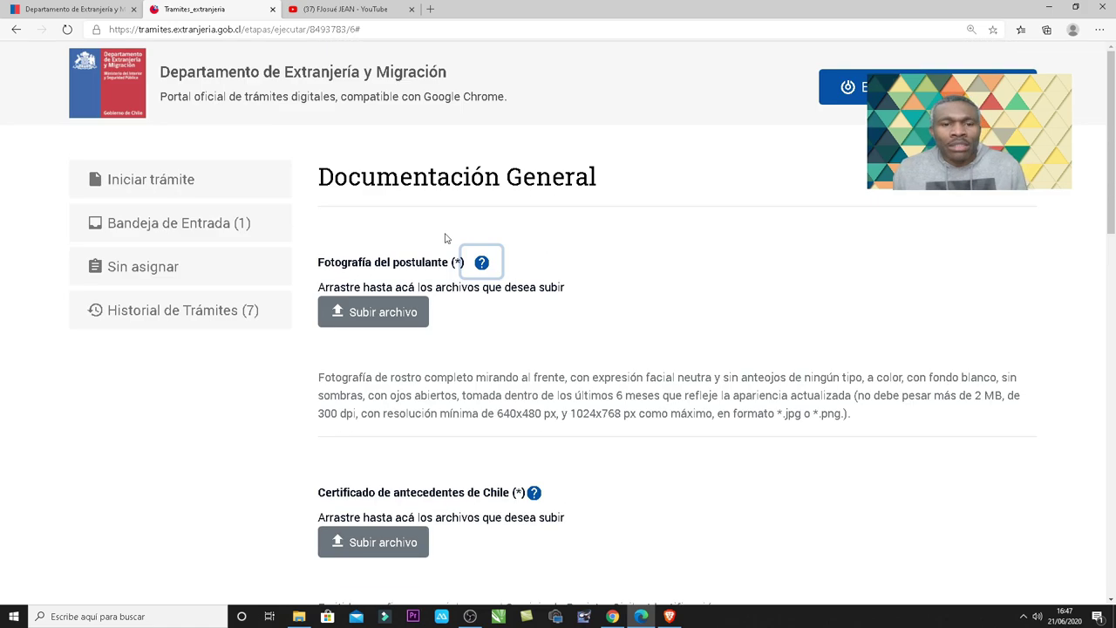
click(374, 314)
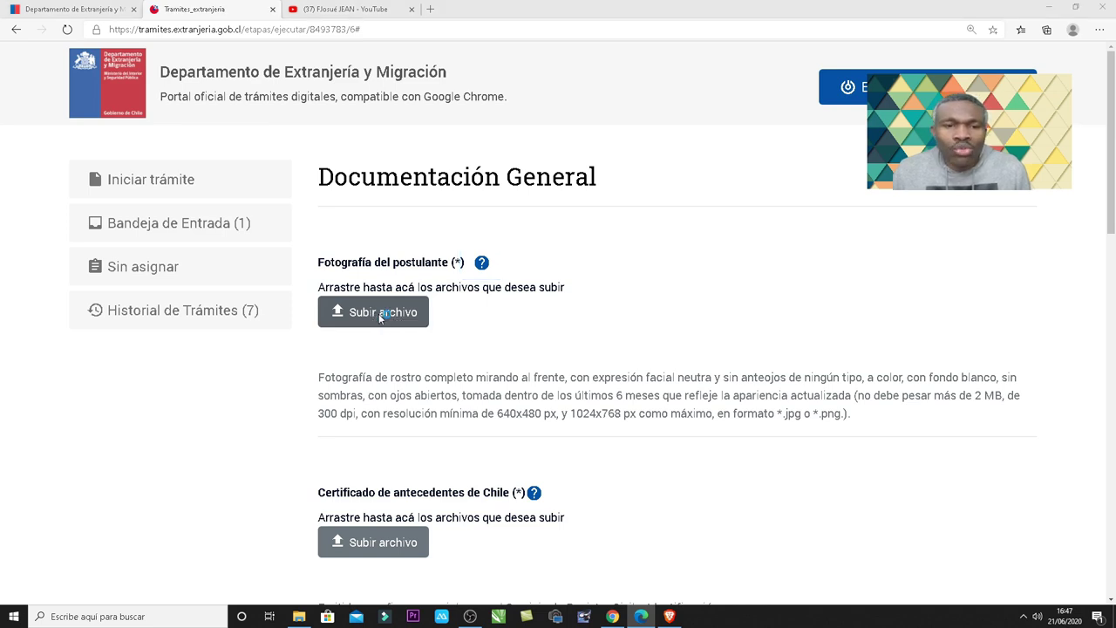